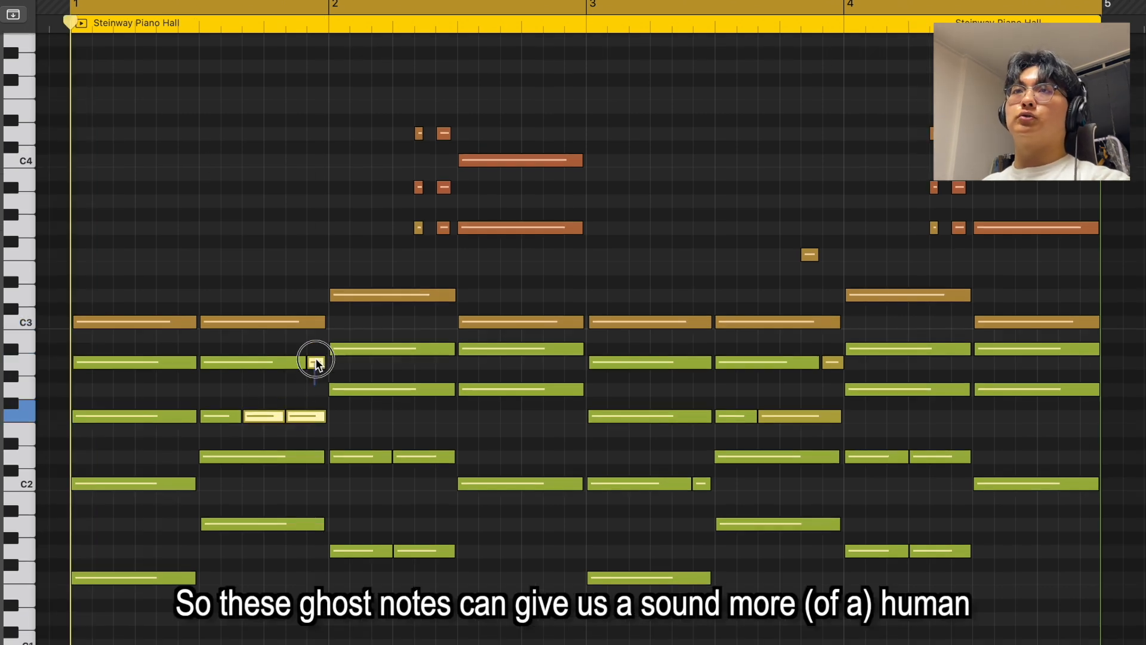
Select the ghost notes in bar 1, then the upper accent notes in bars 2 and 4 of the Steinway Piano Hall region
left_click(316, 363, "shift")
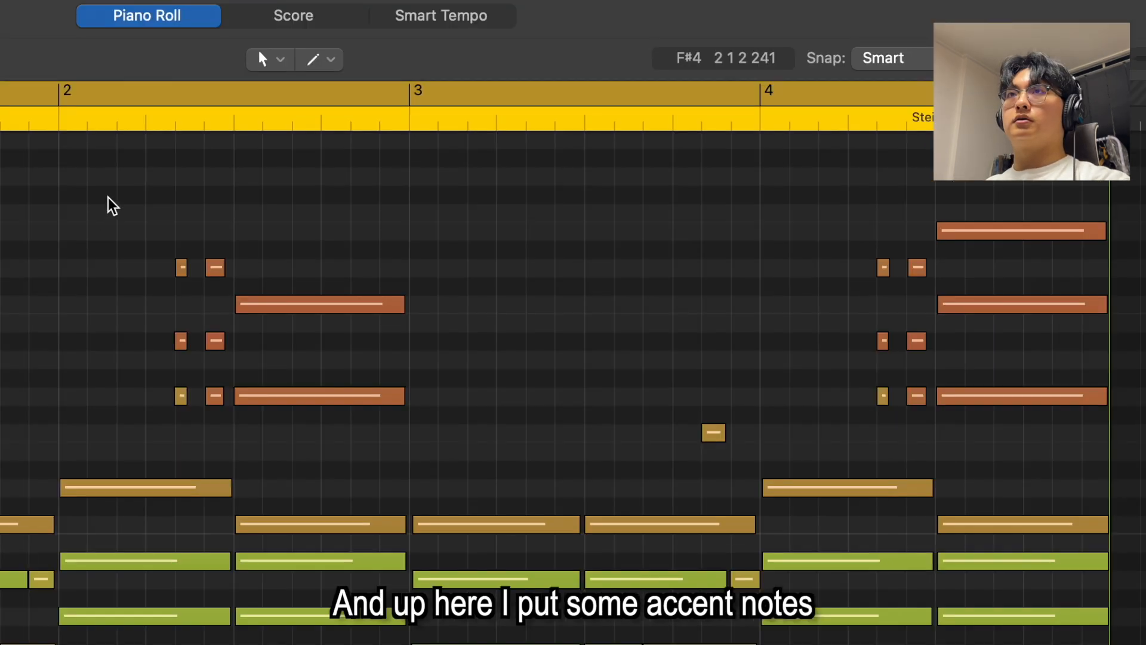
left_click_drag(366, 85, 610, 257)
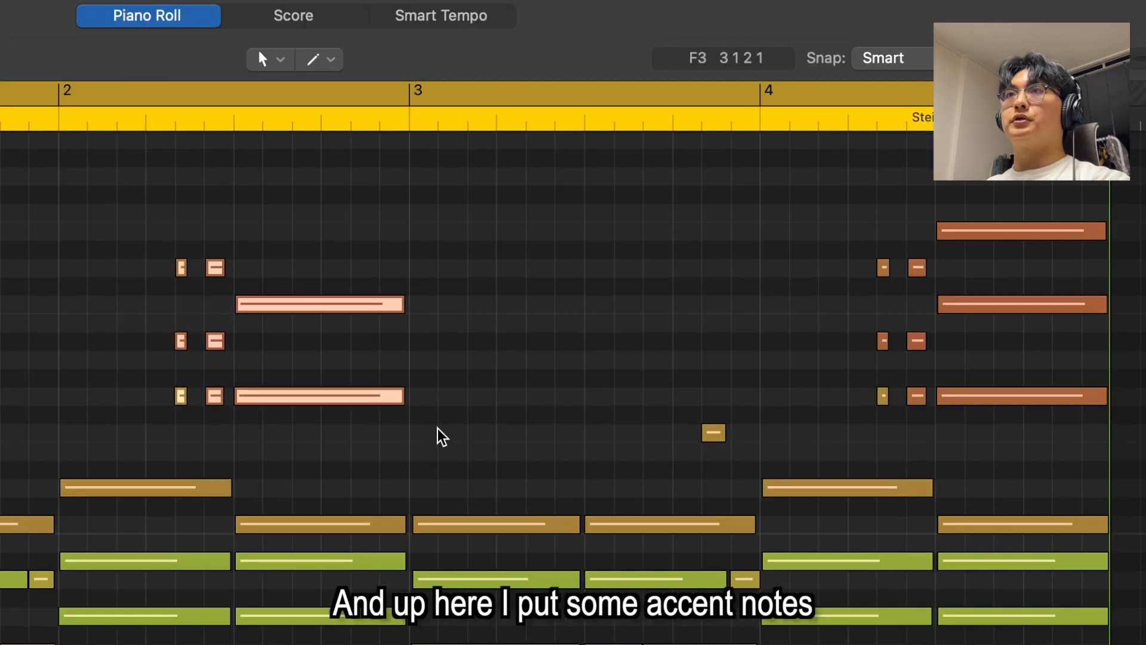
scroll(444, 178, "up", 2)
left_click_drag(154, 276, 512, 488)
left_click_drag(866, 472, 1074, 269)
left_click(789, 297)
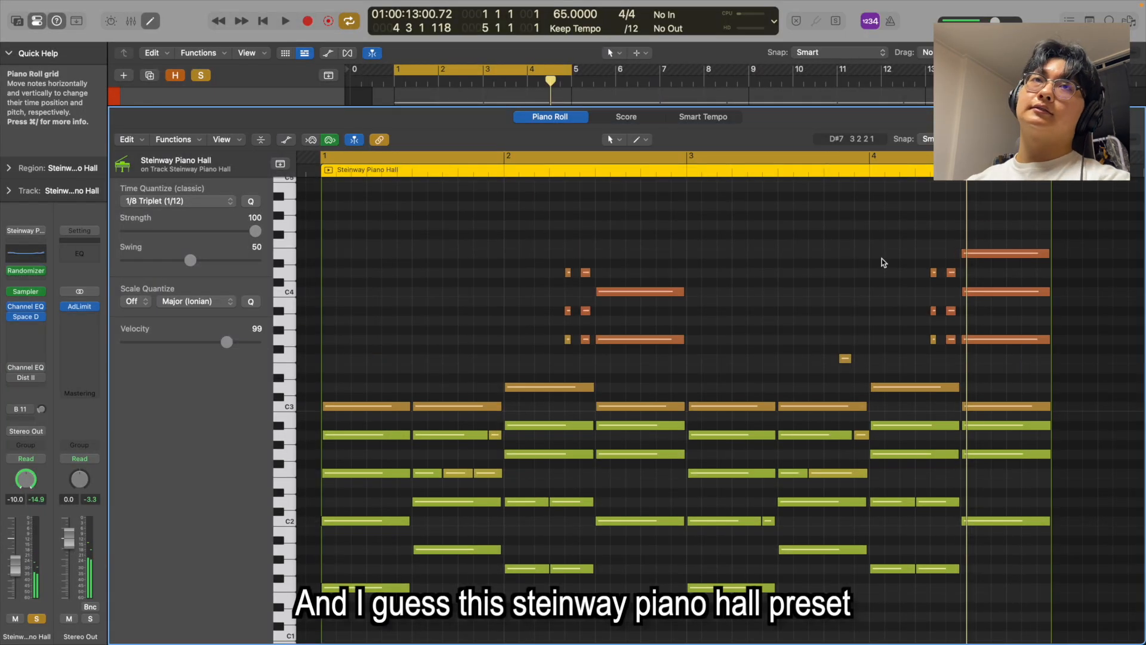
Compare the Steinway Piano Hall sound with its Channel EQ bypassed and enabled
key("y")
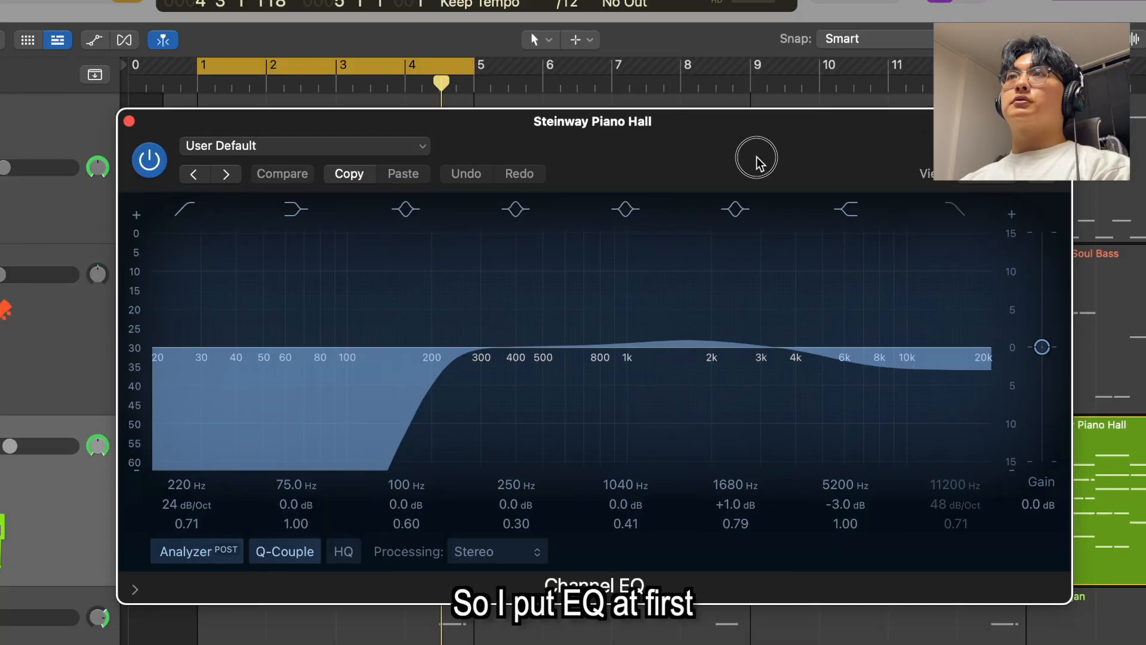
left_click_drag(757, 162, 703, 162)
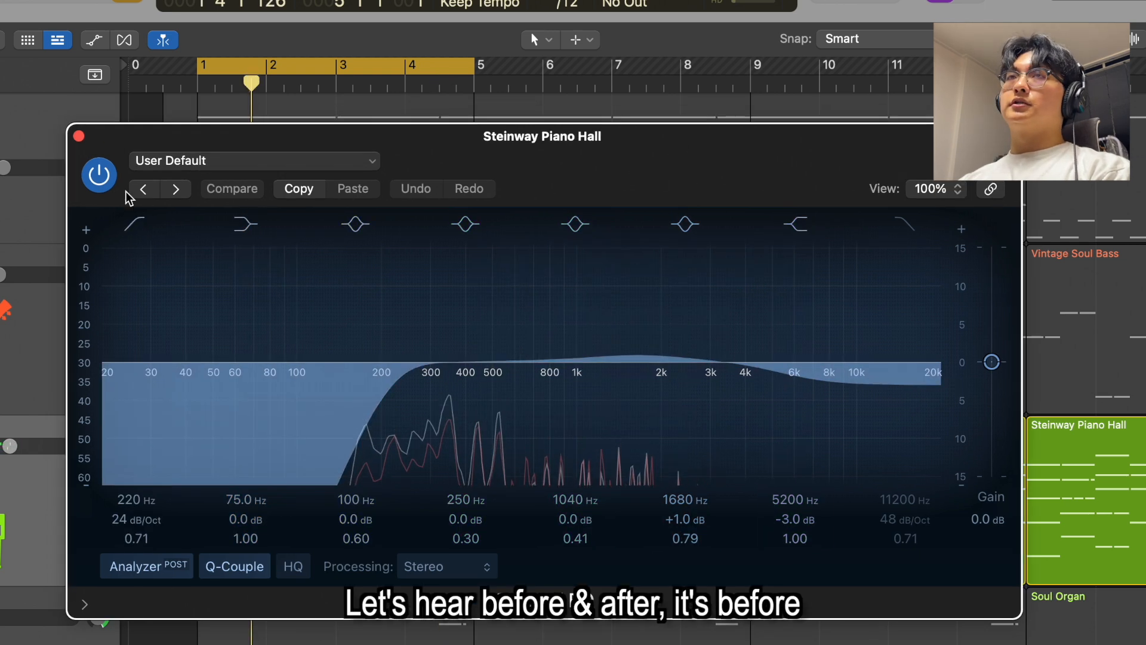
left_click(98, 185)
left_click_drag(476, 142, 460, 144)
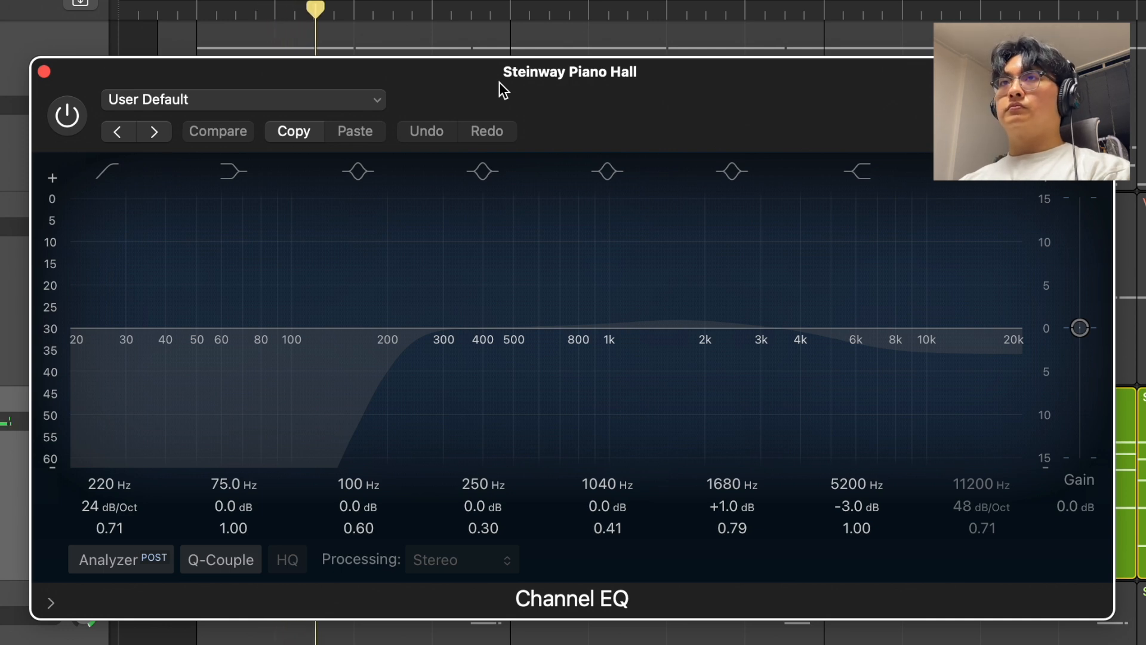
left_click(68, 120)
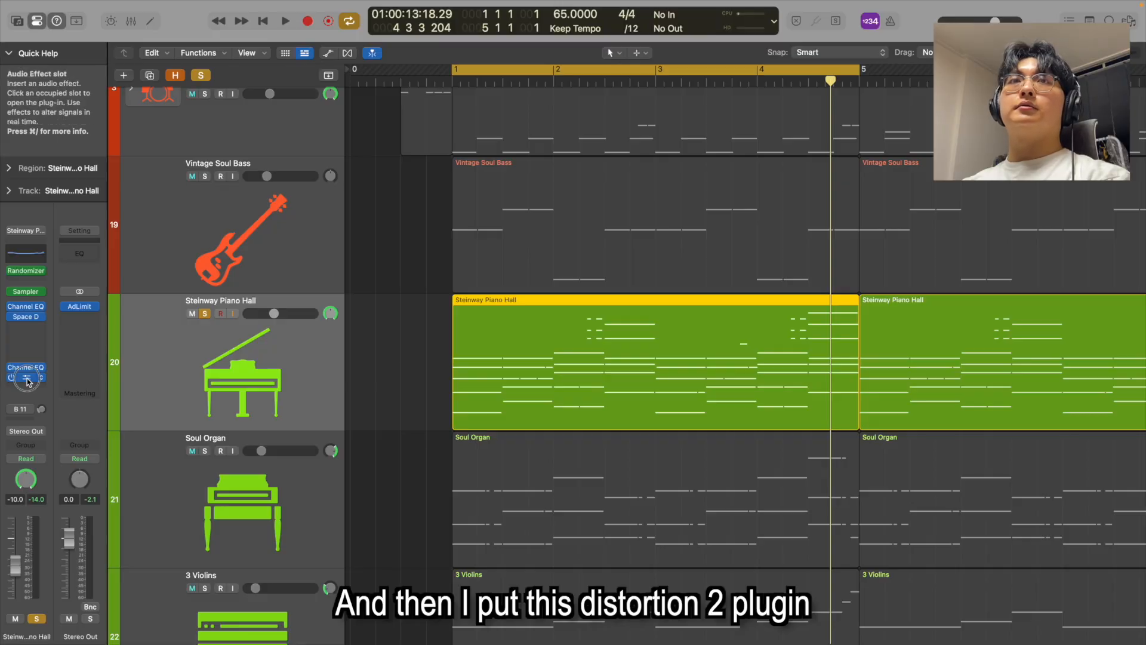
Open the Distortion II plug-in on Steinway Piano Hall, enlarge it, and compare the sound with the effect bypassed and enabled
left_click(27, 378)
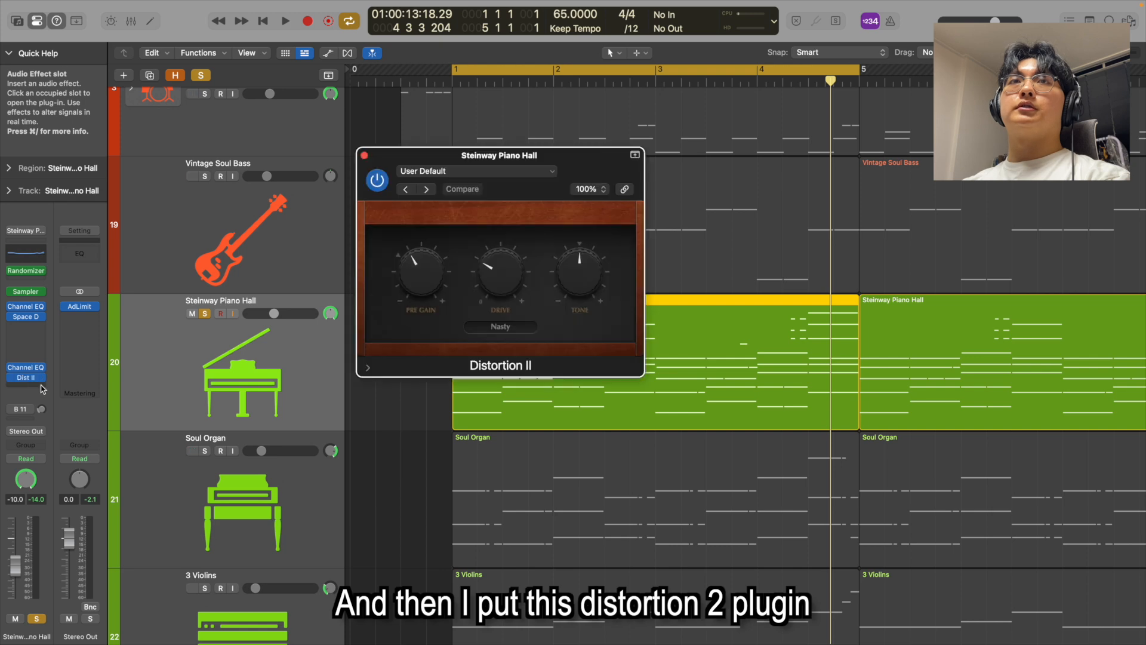
left_click_drag(616, 356, 773, 417)
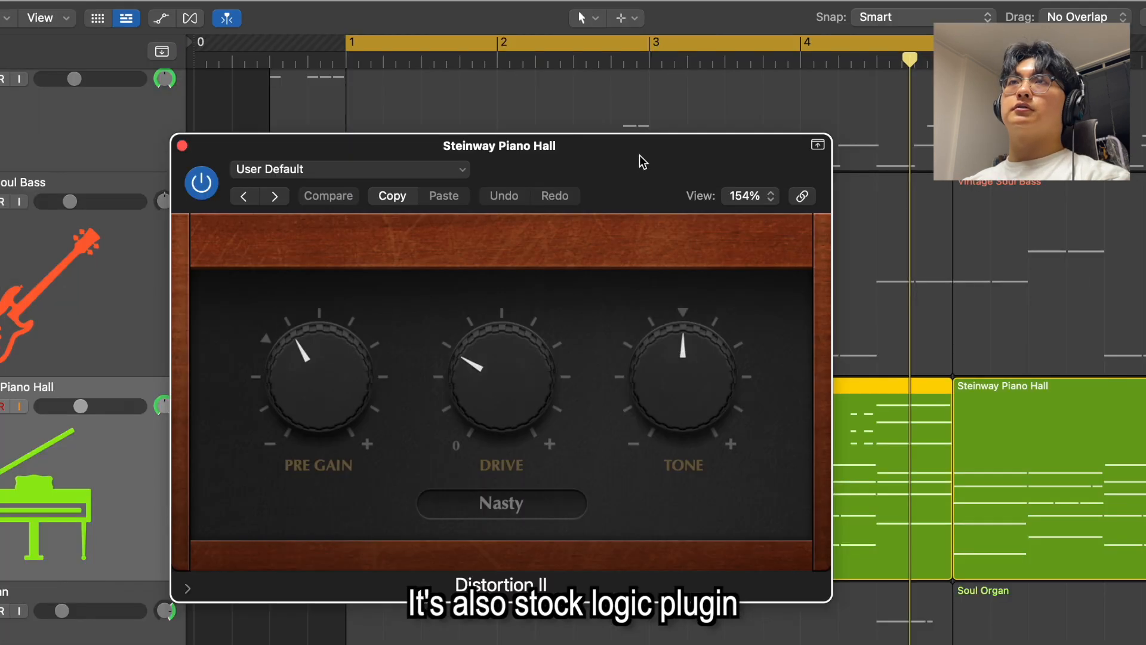
left_click_drag(649, 145, 923, 163)
left_click(486, 191)
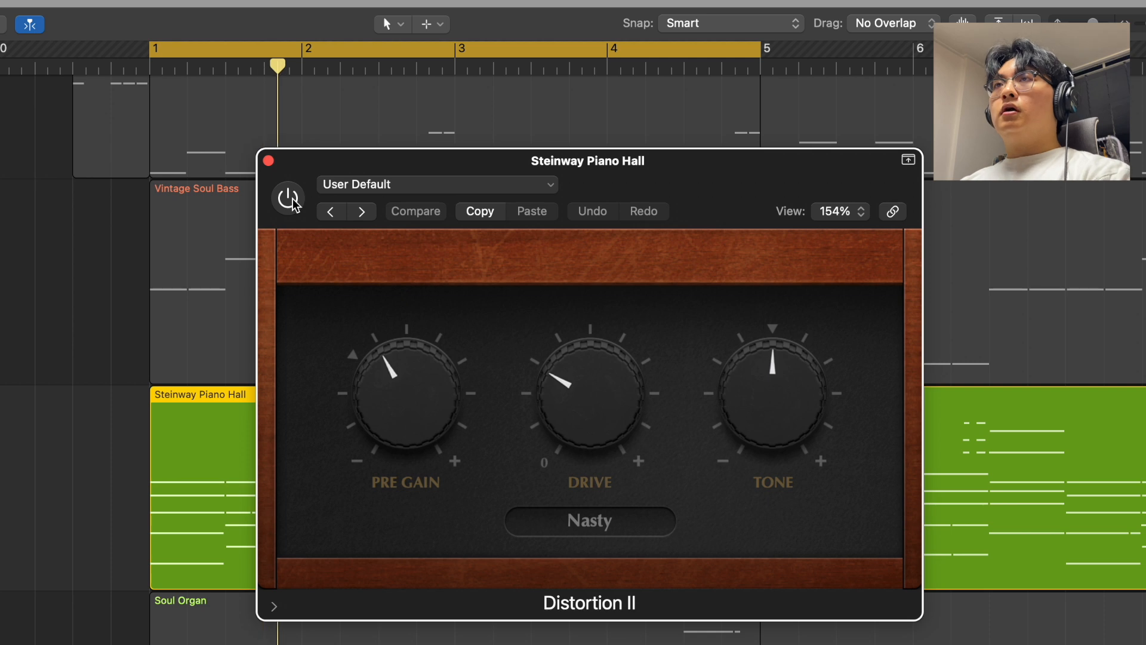
left_click(288, 198)
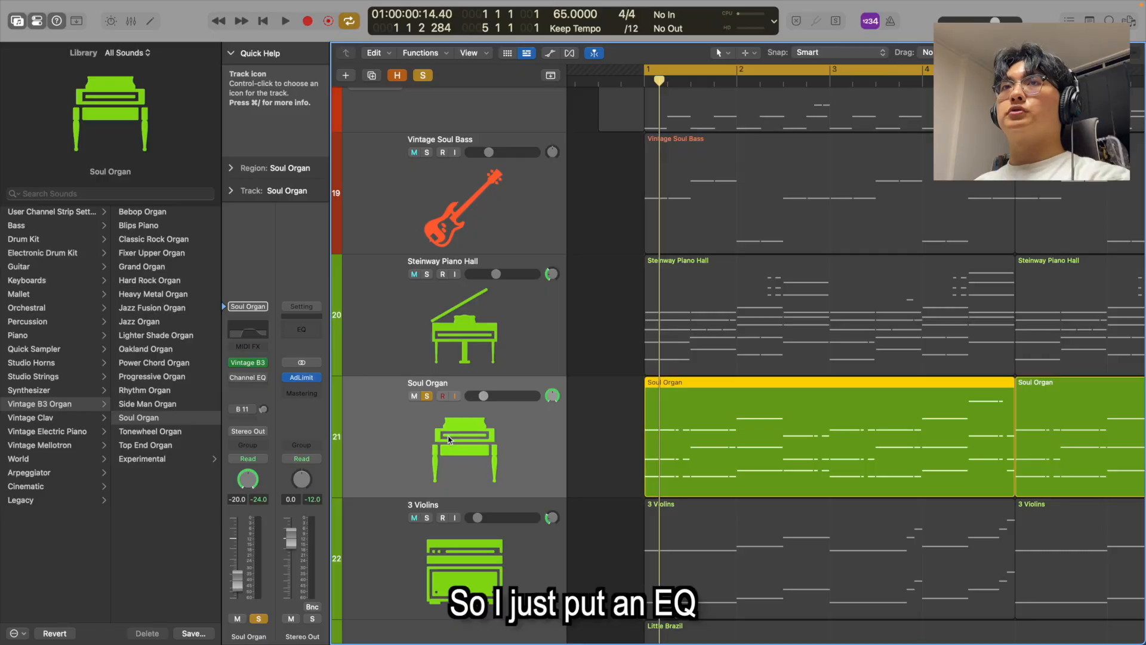
Compare the Soul Organ sound during playback with its Channel EQ bypassed and enabled
key("y")
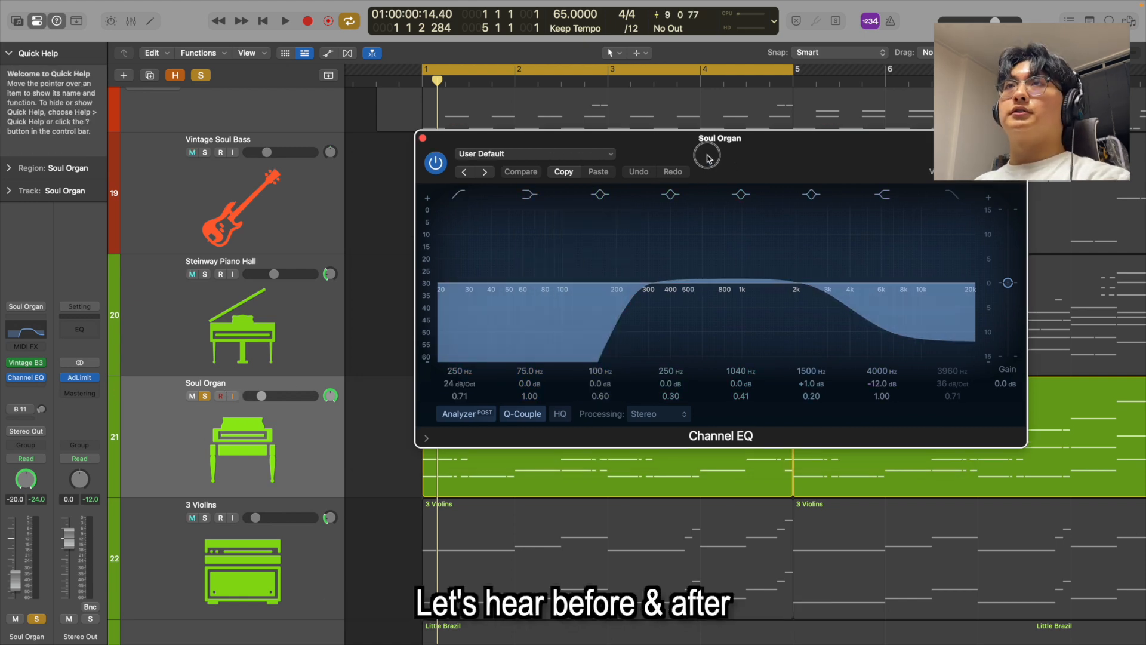
left_click_drag(708, 156, 724, 170)
left_click(452, 177)
key("space")
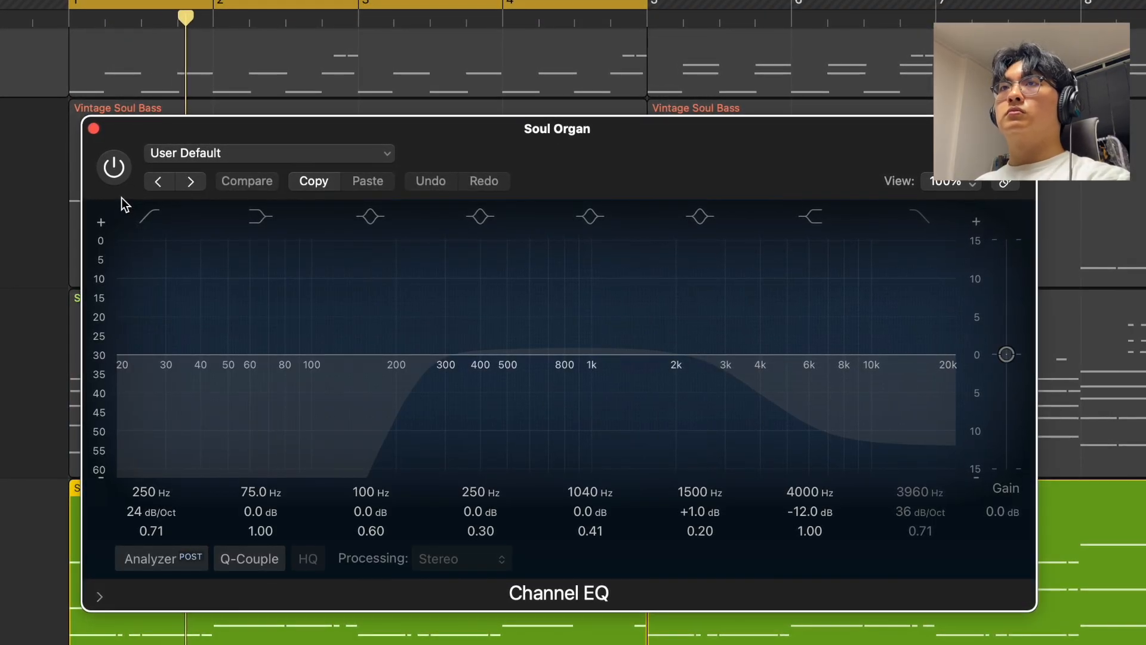
left_click(114, 166)
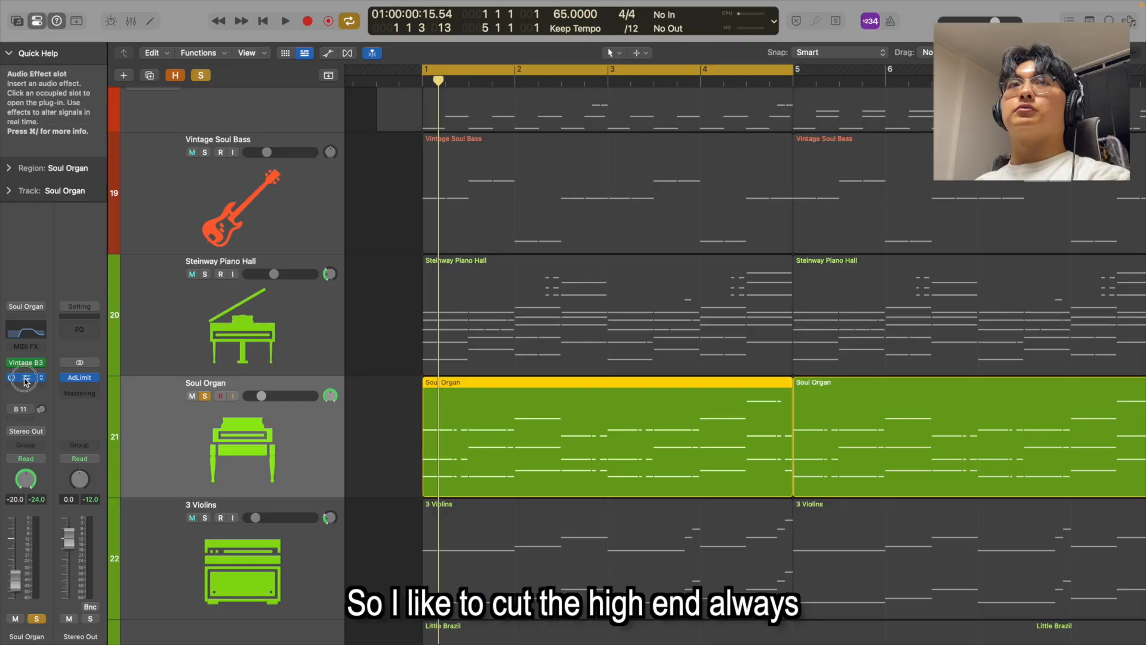
Solo the 3 Violins track and open its first region in the Piano Roll
left_click(26, 379)
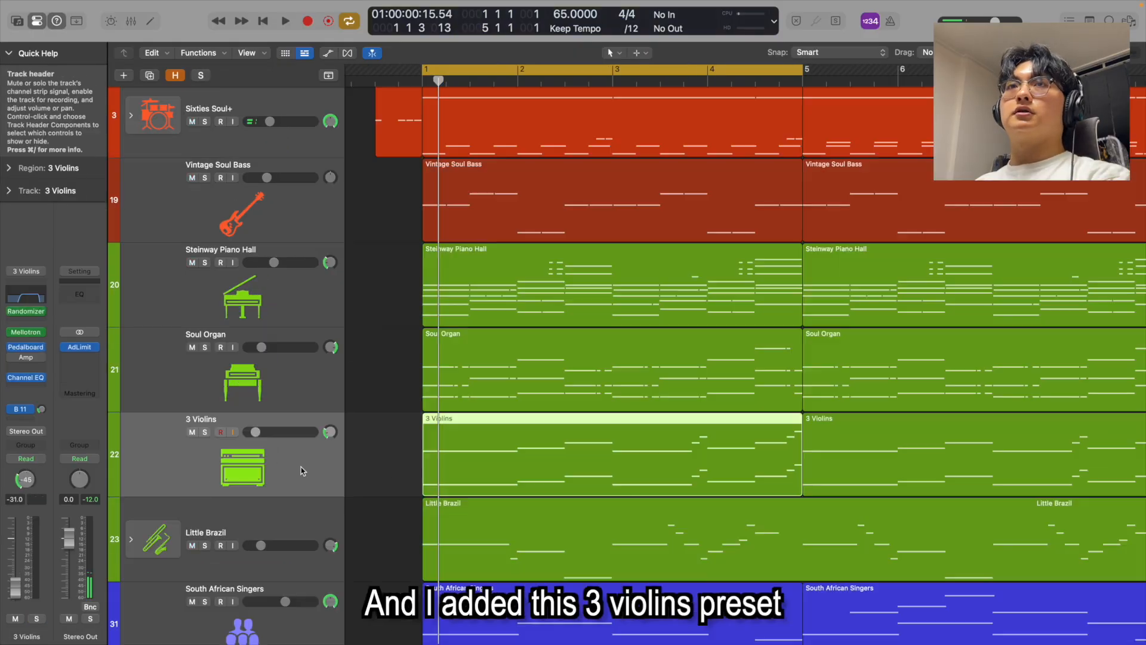
key("s")
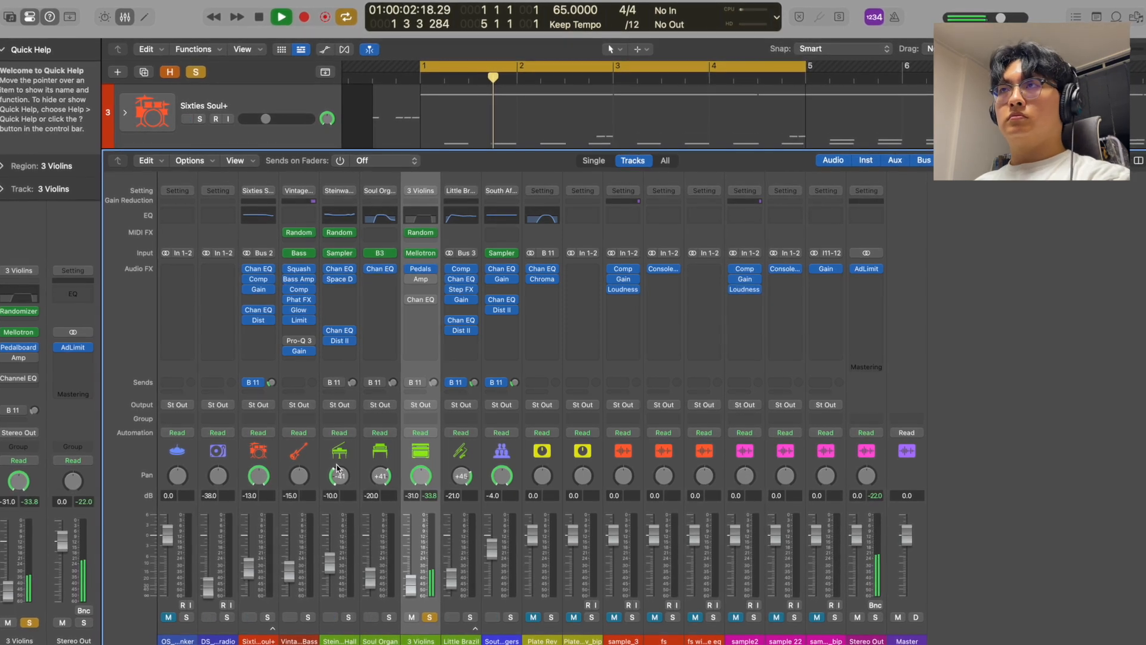
key("x")
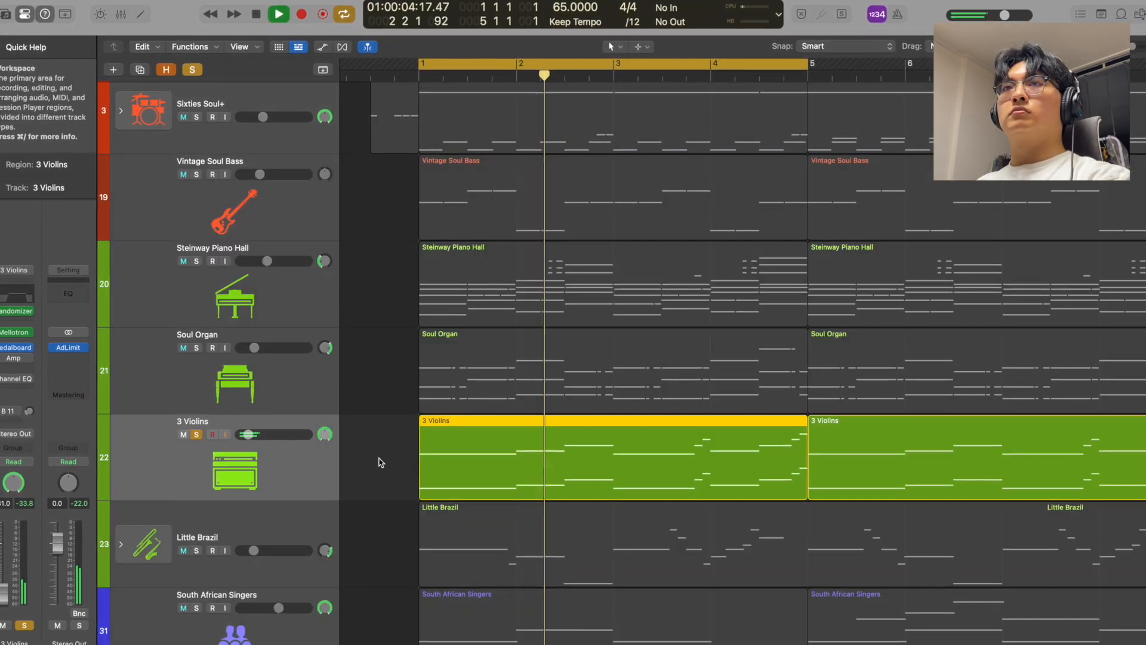
double_click(509, 463)
left_click(502, 474)
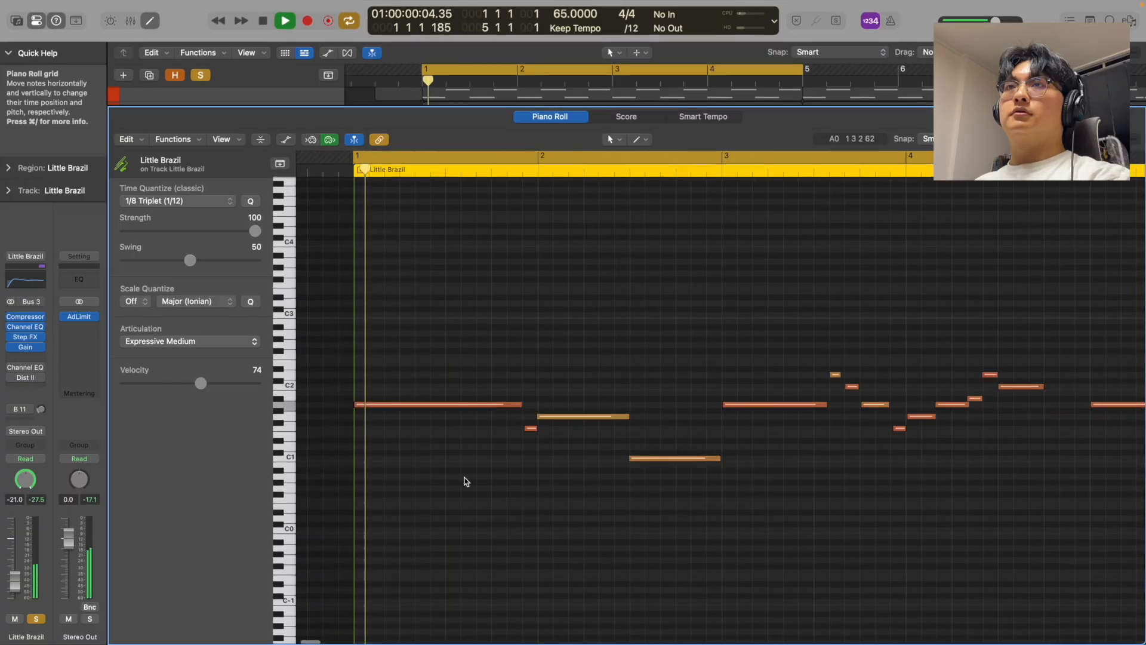
Examine the note pattern of the Little Brazil region in the Piano Roll
key("super+Left")
key("super+Left")
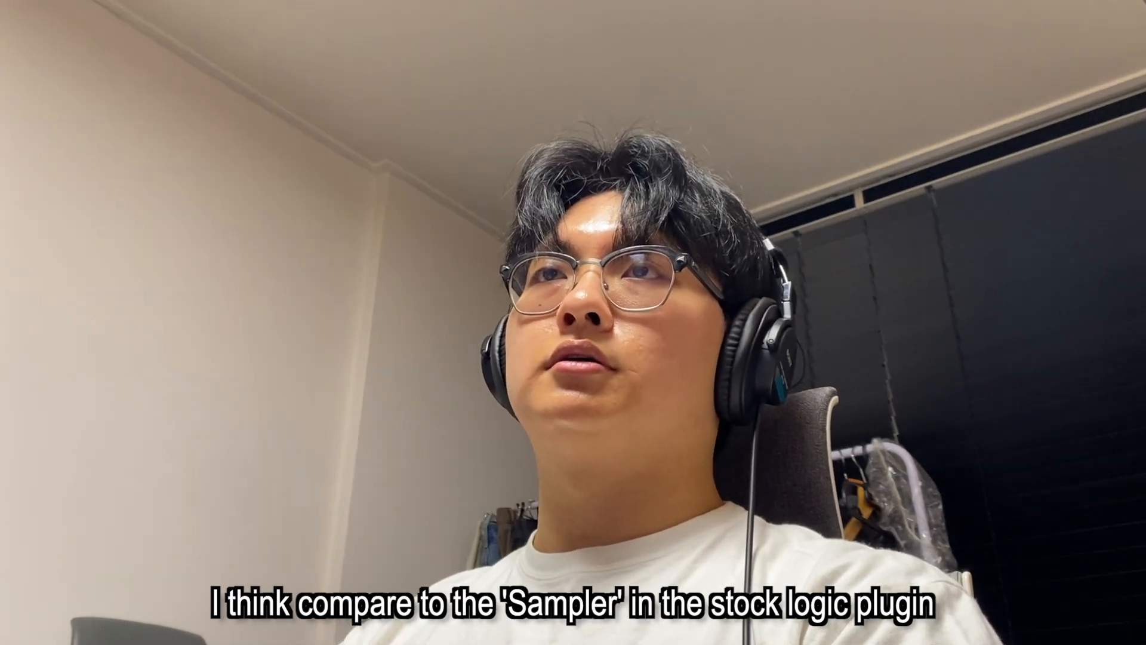
left_click(300, 53)
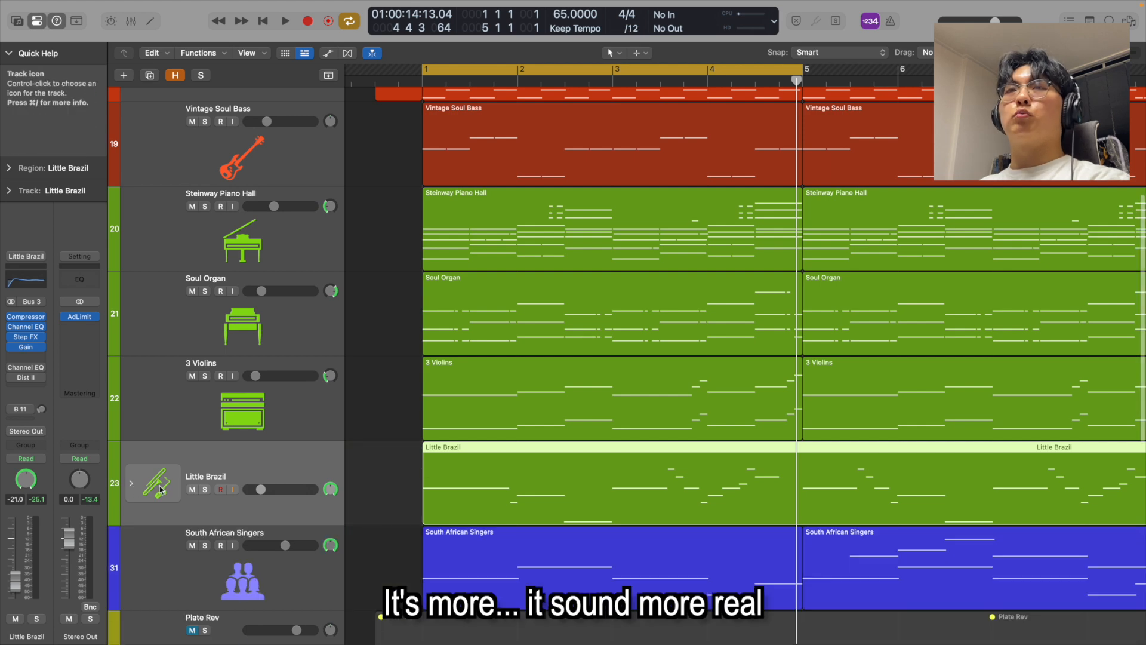
Browse the sound library's instrument categories and the Studio Horns sections for the Little Brazil track, then hide the library
key("y")
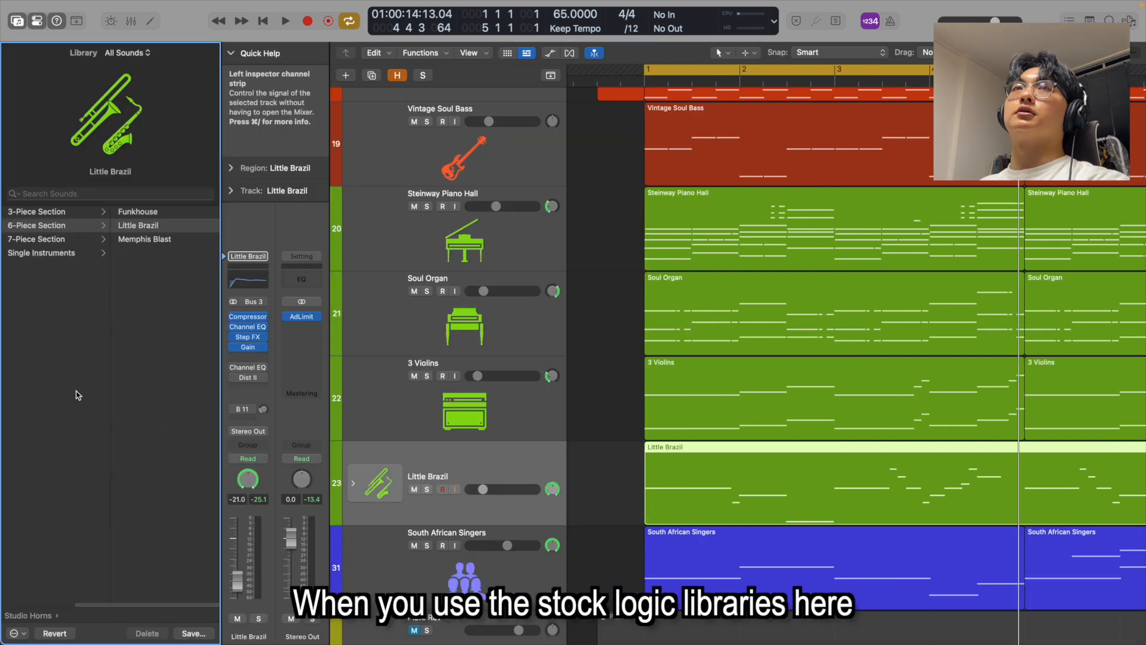
scroll(90, 278, "left", 5)
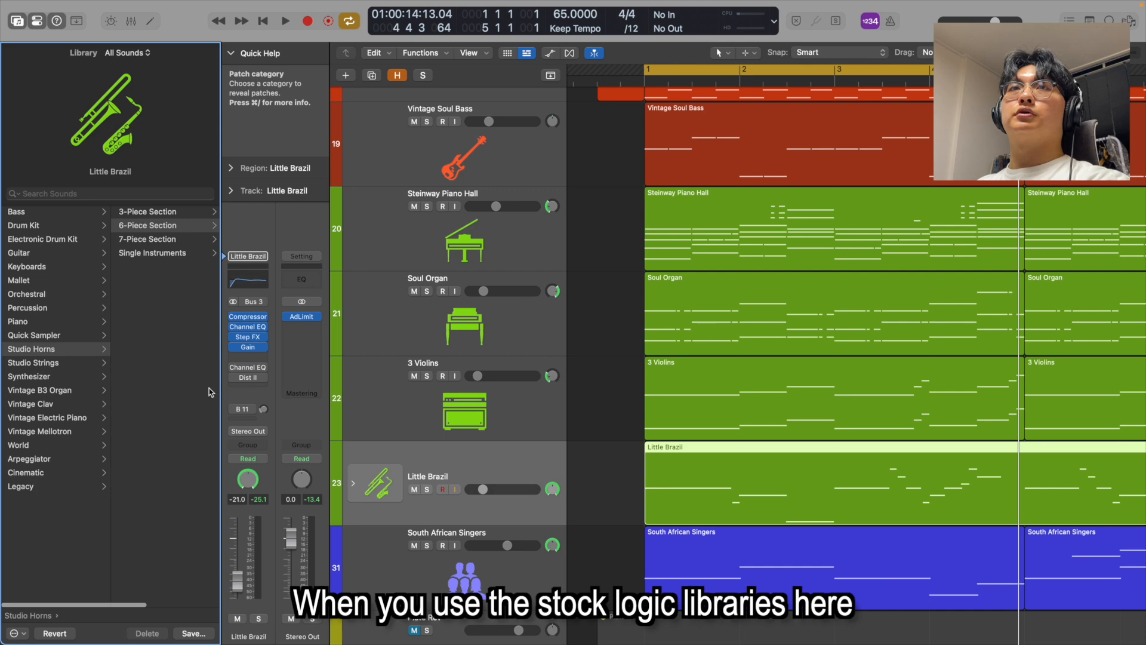
key("y")
key("y")
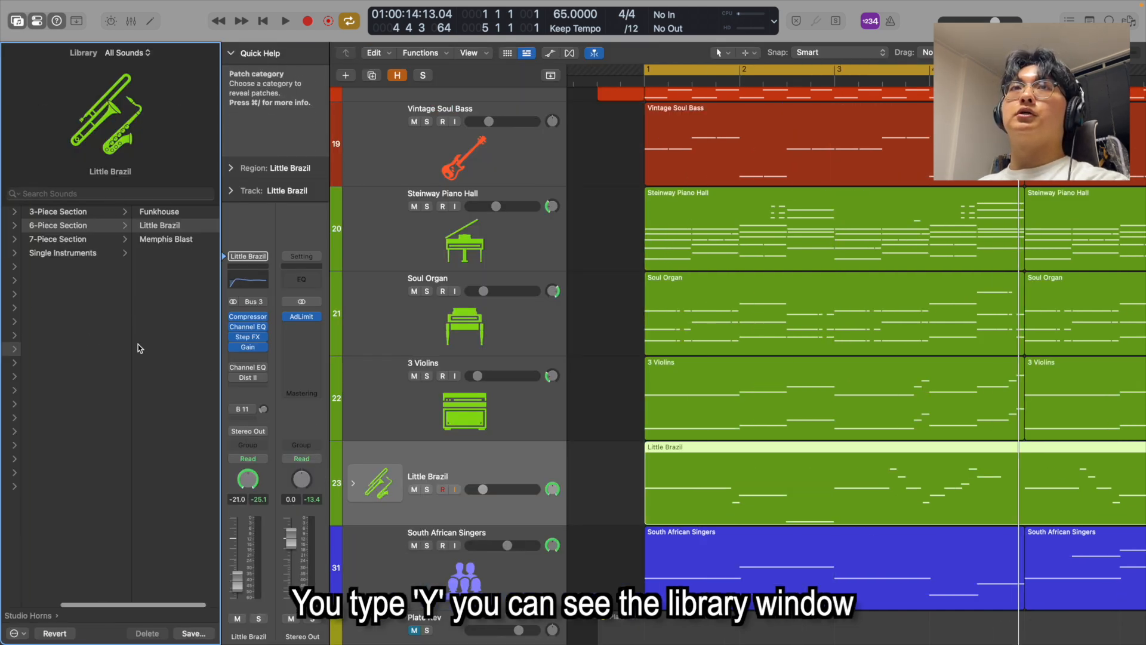
scroll(137, 348, "left", 4)
scroll(138, 351, "right", 4)
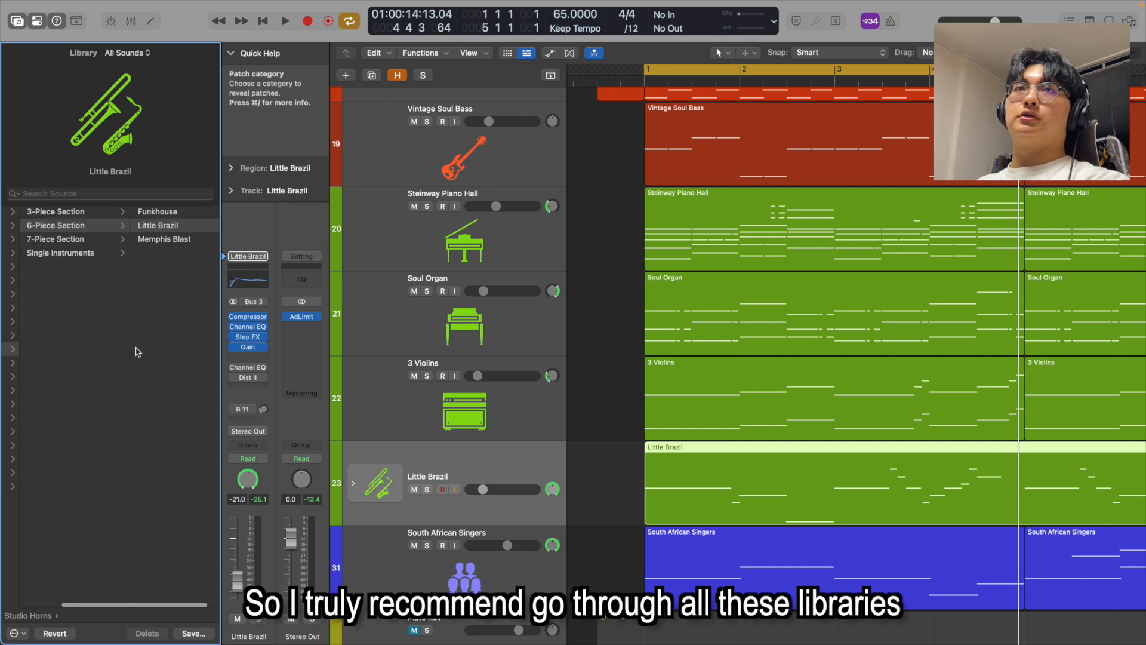
scroll(137, 351, "left", 4)
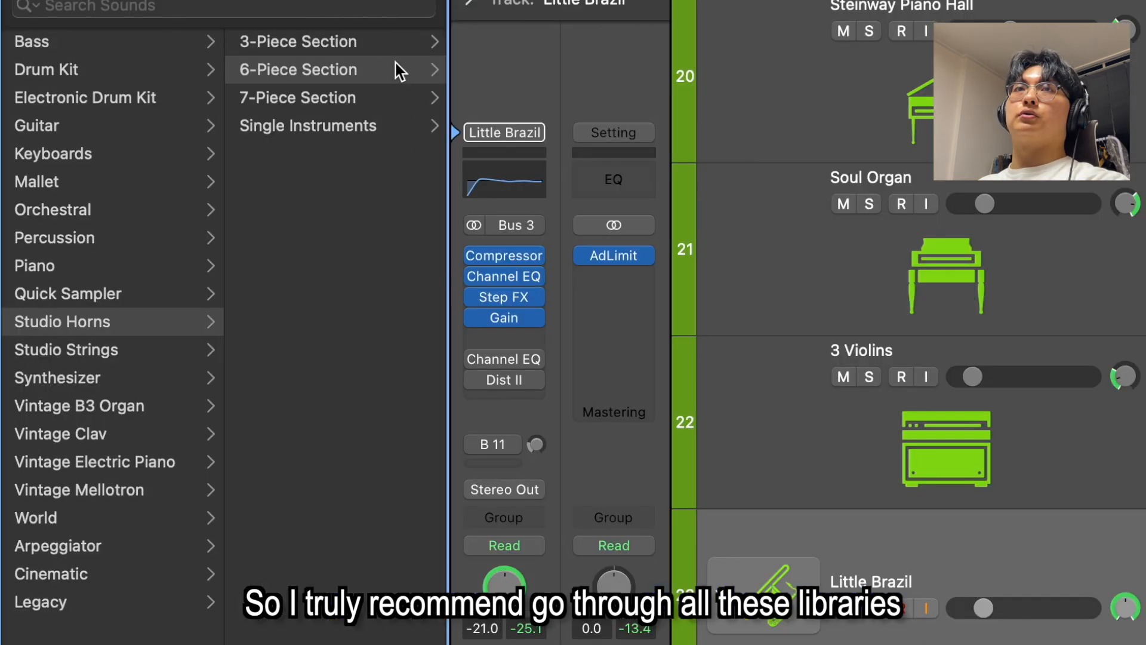
scroll(158, 317, "right", 4)
scroll(99, 364, "left", 4)
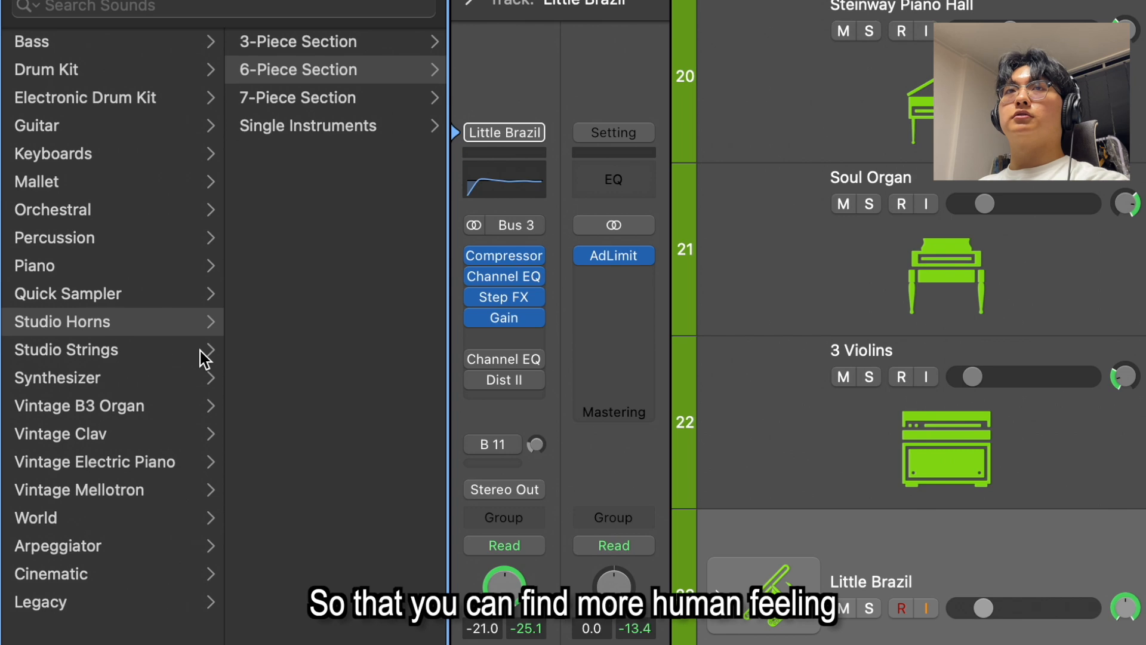
scroll(199, 349, "right", 4)
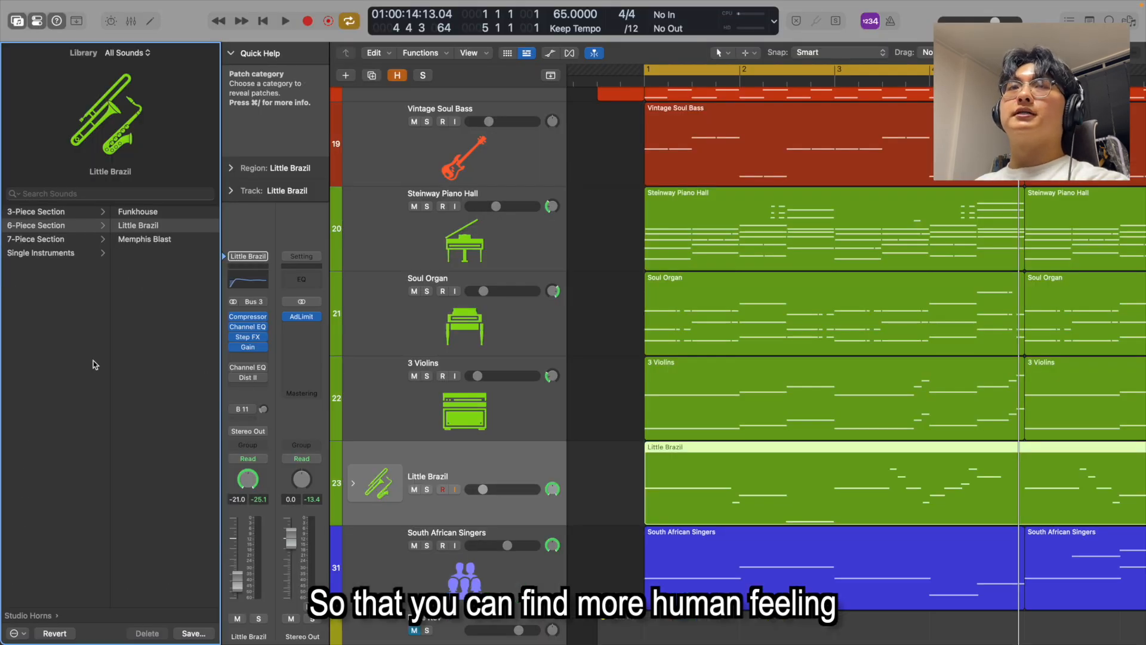
key("y")
Review the Channel EQ settings on the Little Brazil track and close the plug-in window
double_click(488, 490)
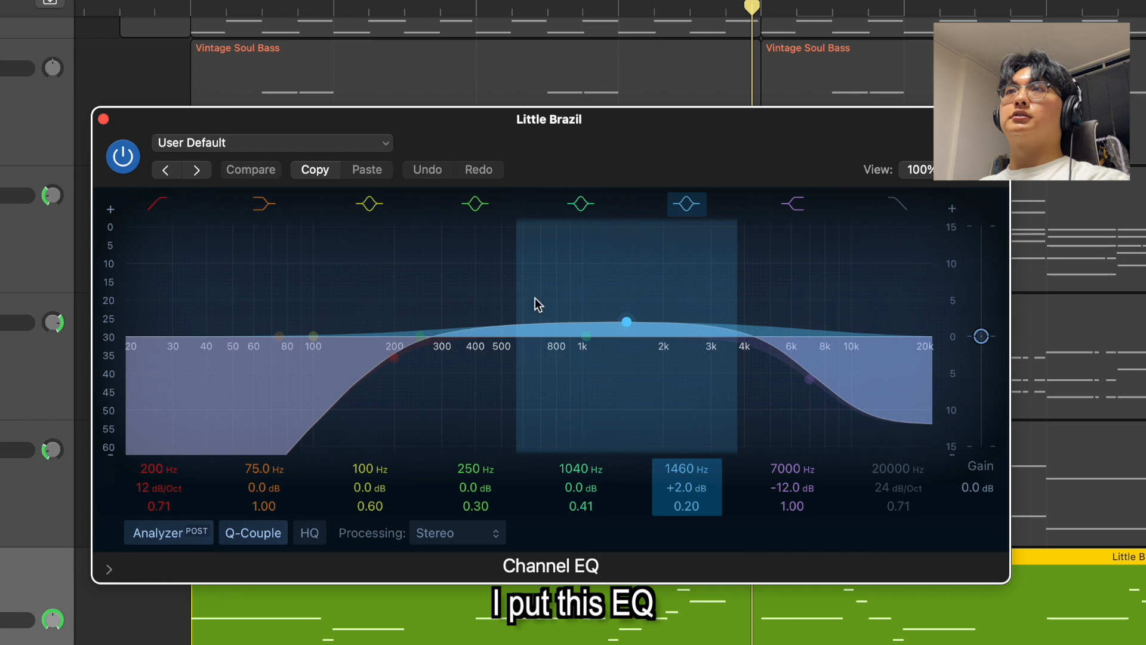
left_click(104, 119)
left_click(2, 358)
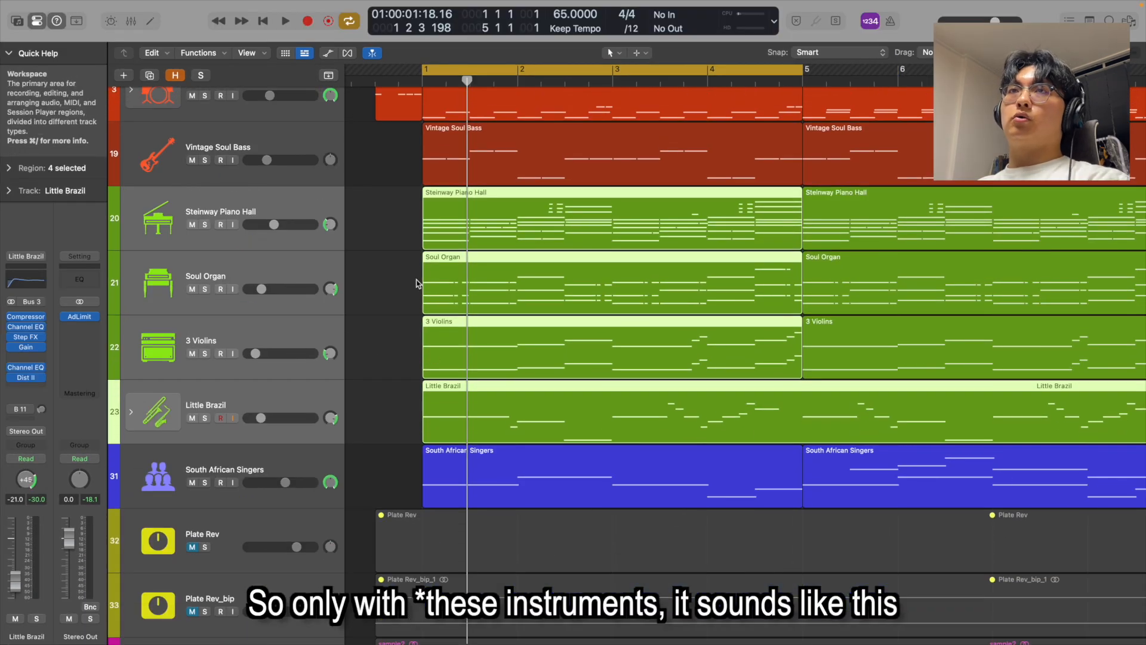
Solo the Steinway Piano Hall, Soul Organ, 3 Violins and Little Brazil tracks and play them together
key("ctrl+s")
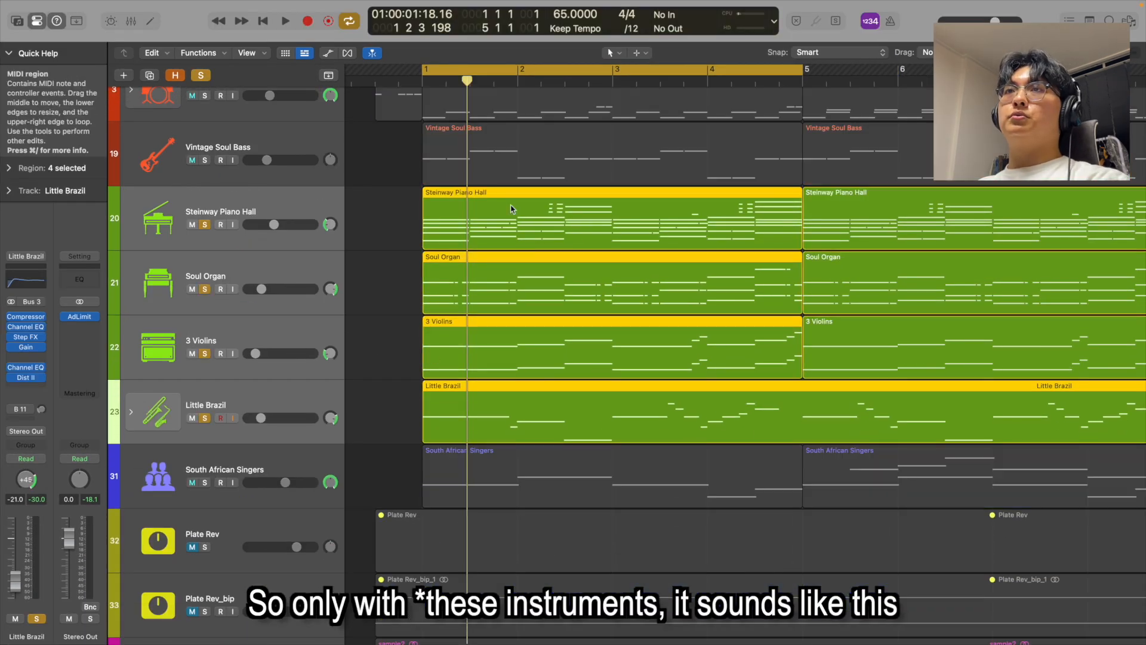
left_click(296, 233)
left_click(305, 387, "shift")
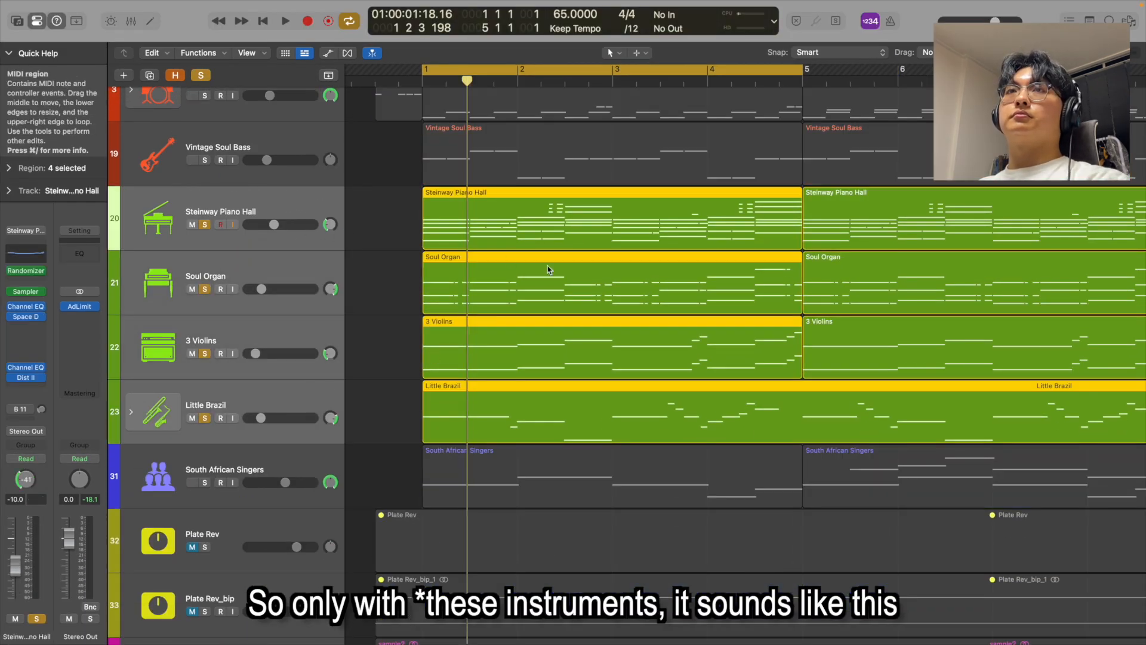
key("space")
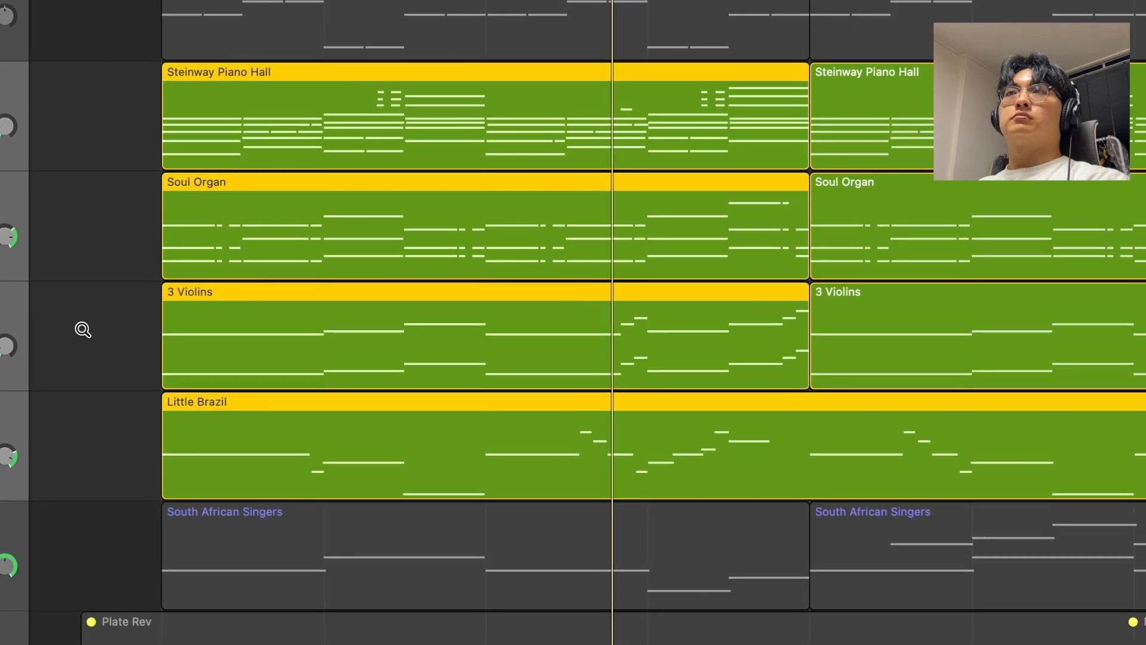
scroll(79, 330, "up", 2)
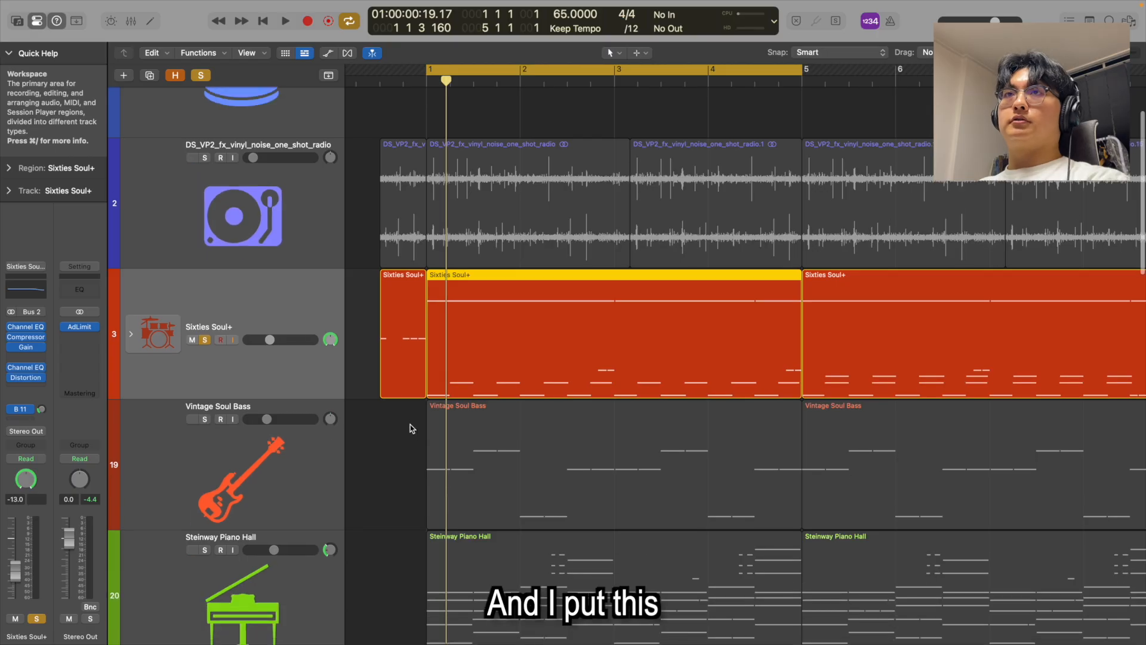
Turn off cycle playback and open the short Sixties Soul+ region before bar 1 to view its Count-In/Clave notes
key("c")
double_click(405, 346)
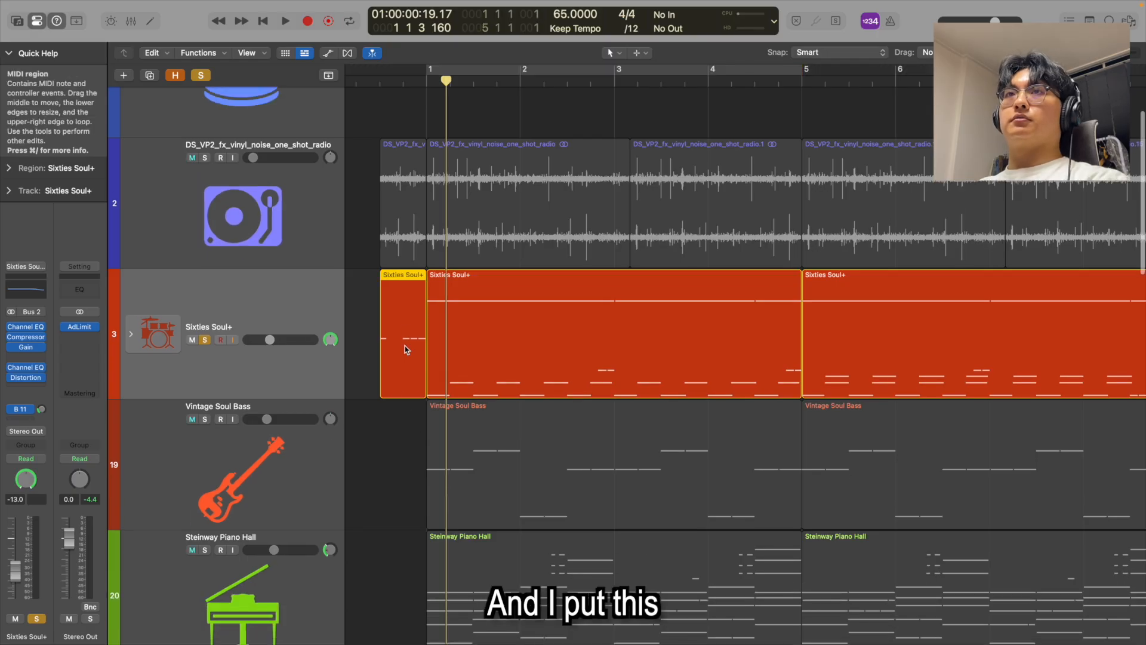
scroll(371, 367, "up", 5)
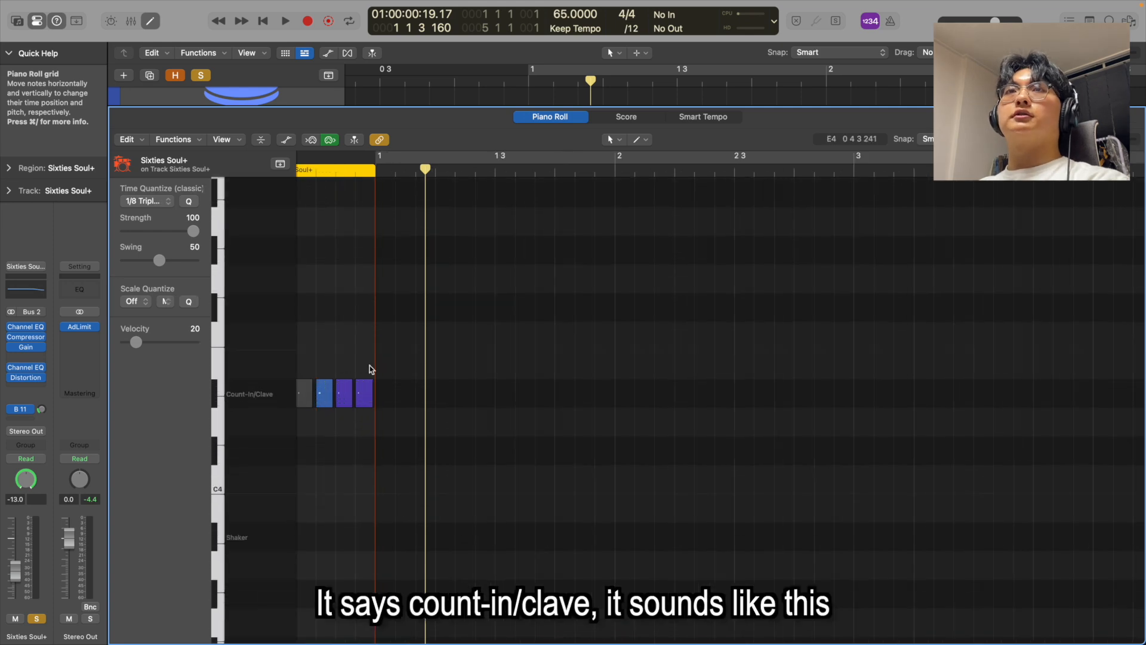
Examine the kick, snare and ride notes of the Sixties Soul+ region at bar 1, then close the Piano Roll
scroll(370, 366, "left", 3)
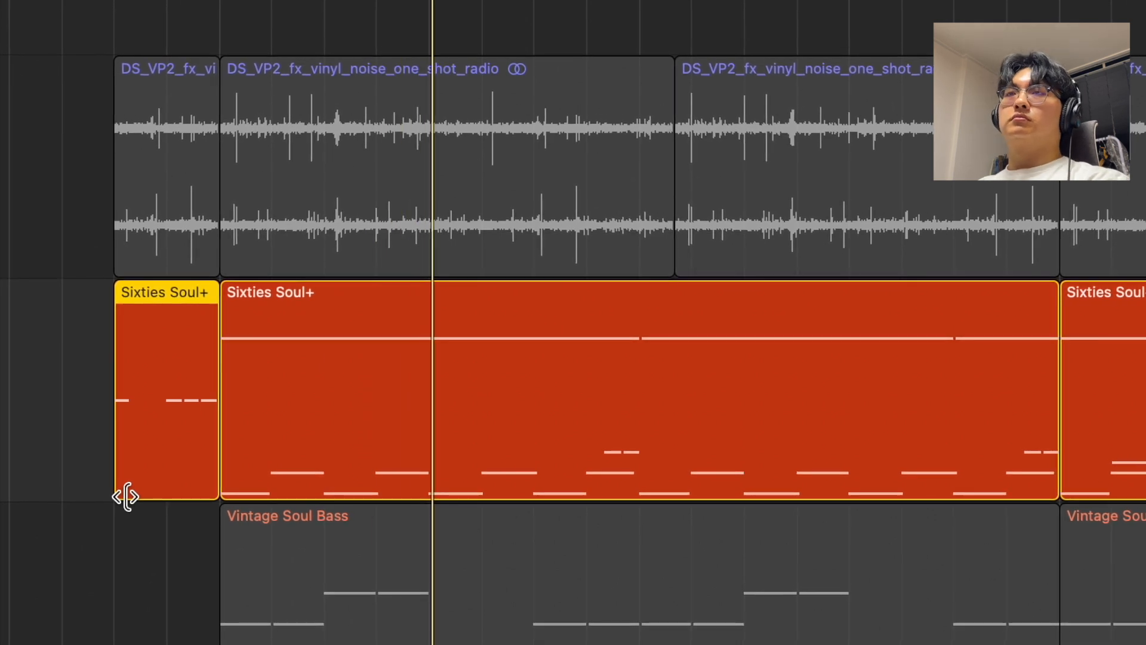
left_click(320, 404)
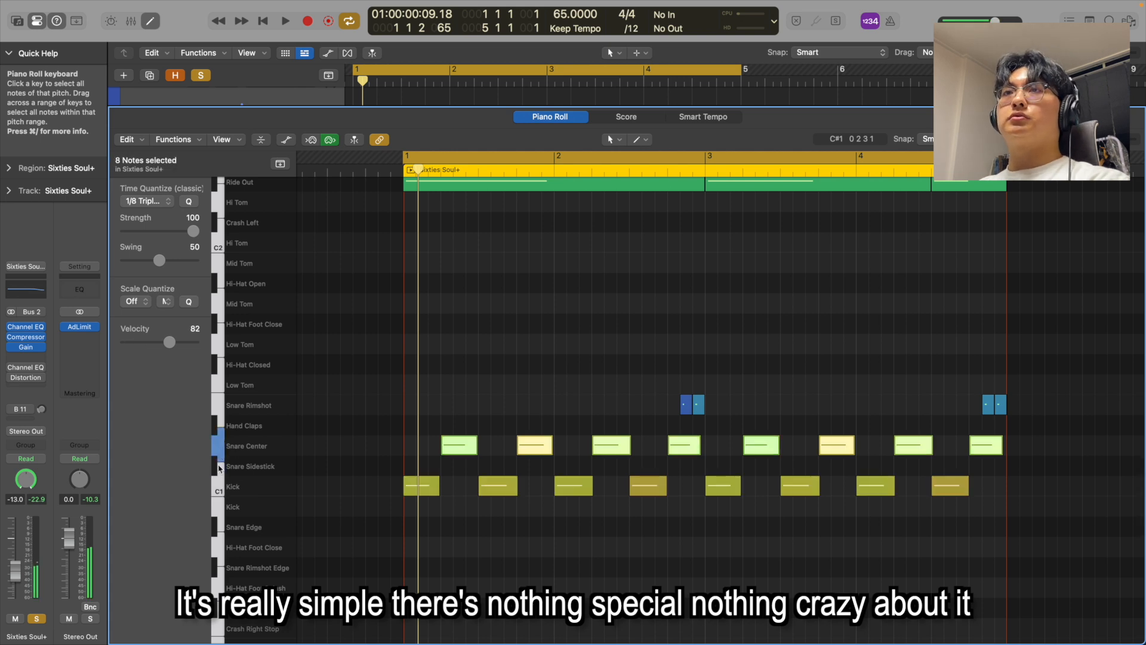
left_click_drag(442, 515, 361, 484)
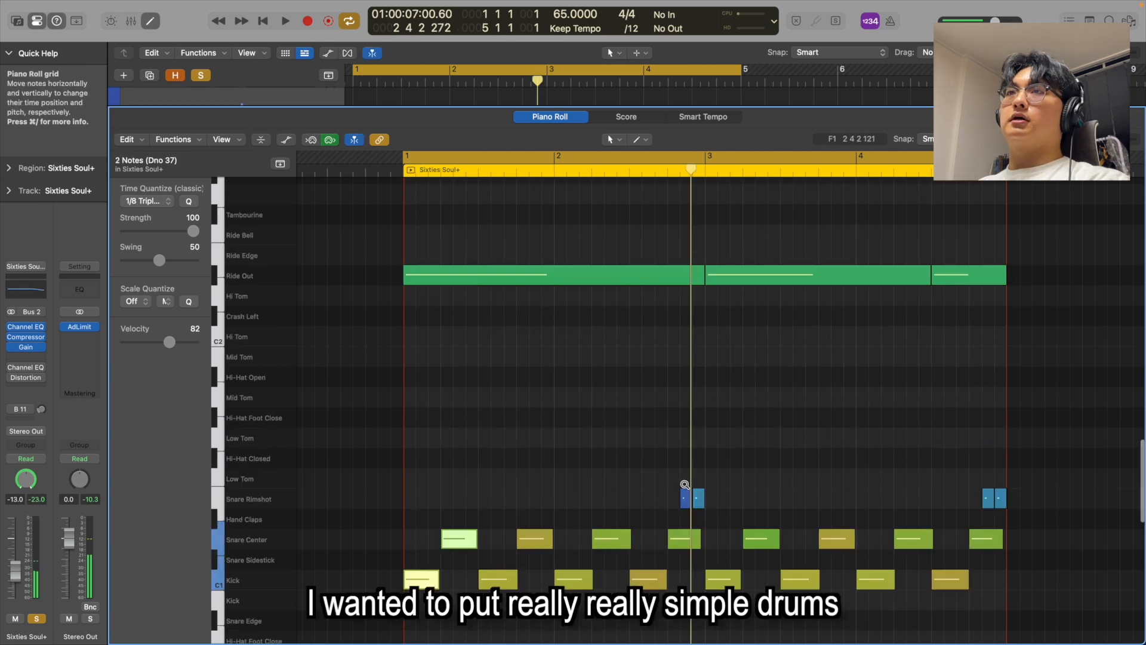
scroll(686, 482, "down", 3)
scroll(695, 477, "down", 2)
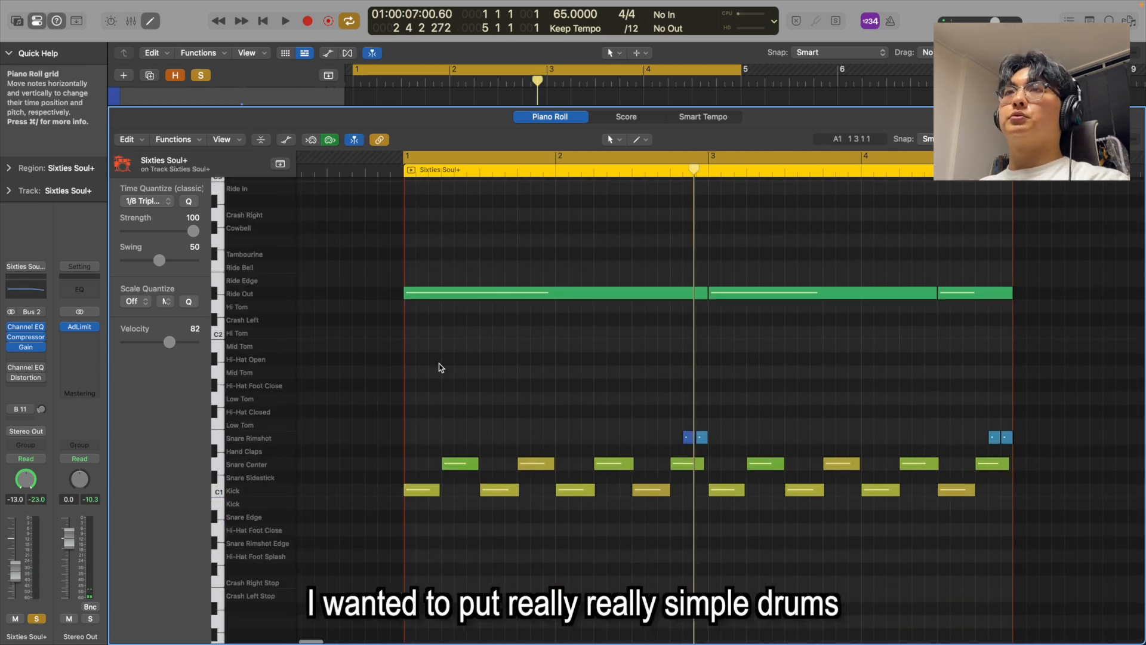
key("e")
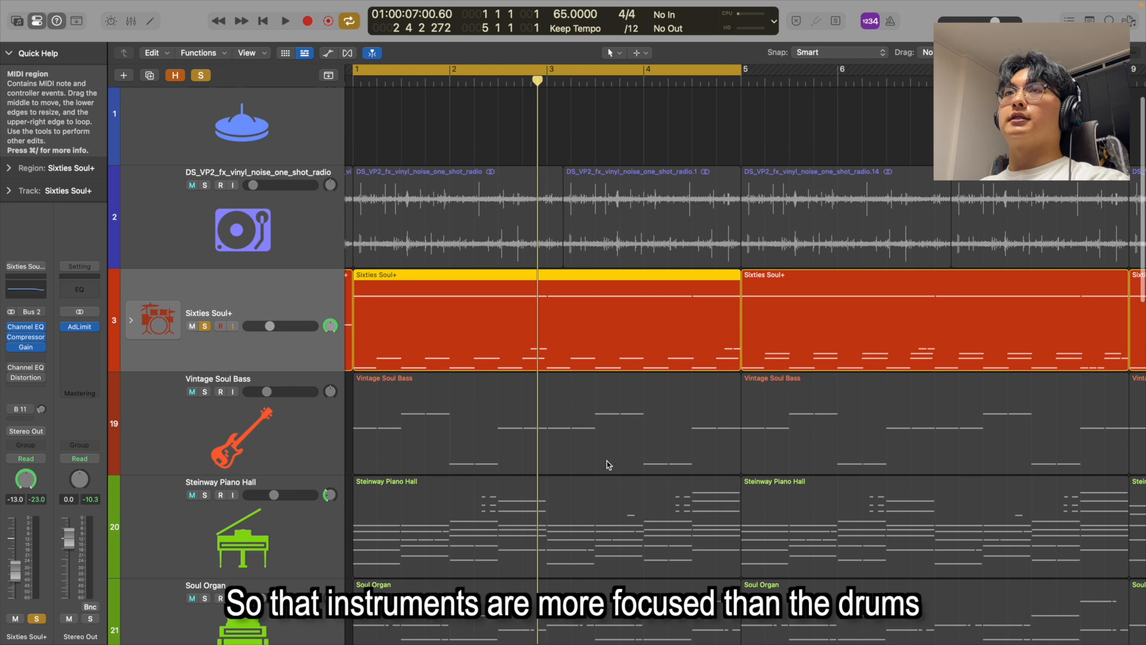
Select the tracks from Steinway Piano Hall through Little Brazil, then reselect the Sixties Soul+ track
scroll(609, 460, "down", 5)
scroll(591, 459, "left", 3)
key("super+Up")
left_click(301, 341)
left_click(315, 557, "shift")
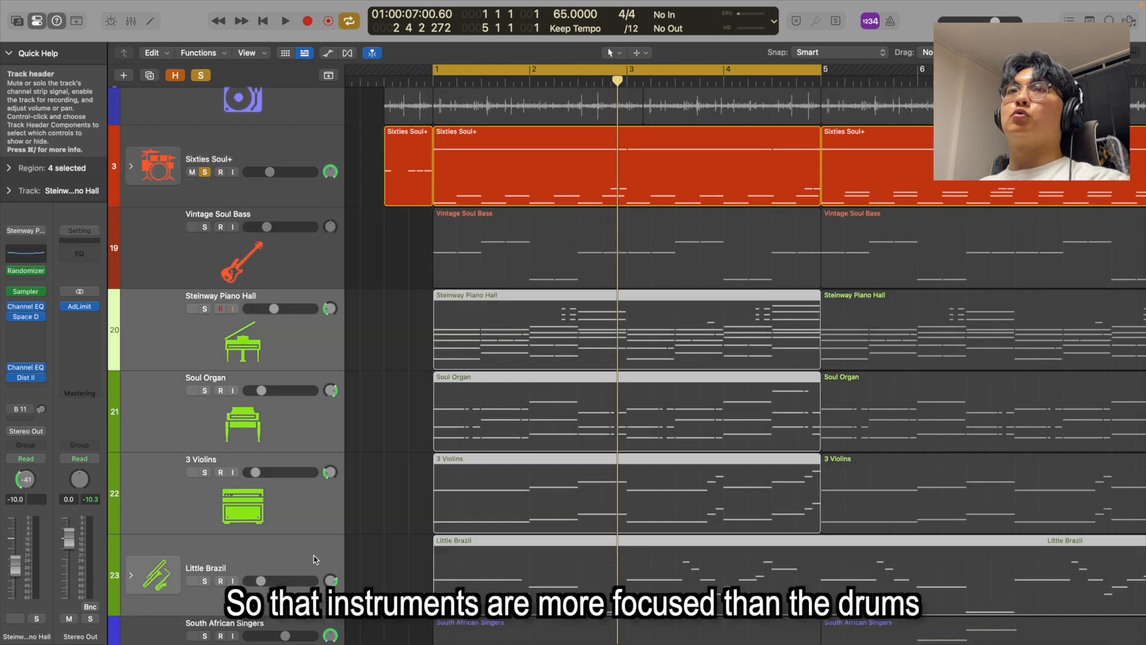
scroll(379, 275, "up", 2)
left_click(278, 213)
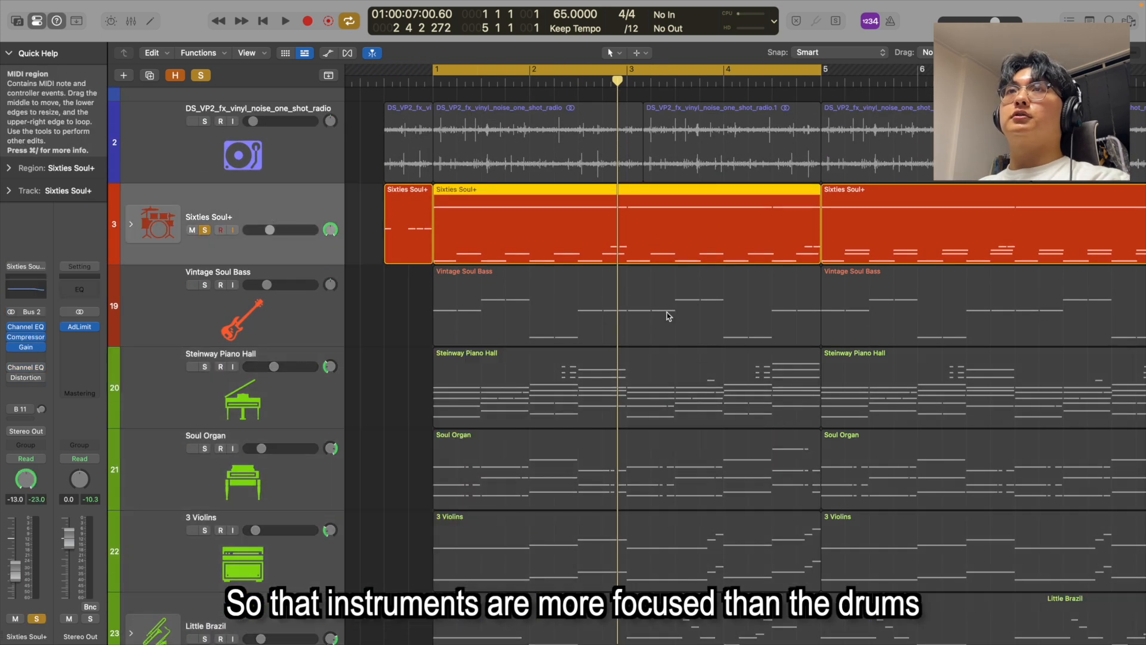
Reopen the bar 1 Sixties Soul+ region, audition its first Ride Out note and play through to the snare rimshots
key("e")
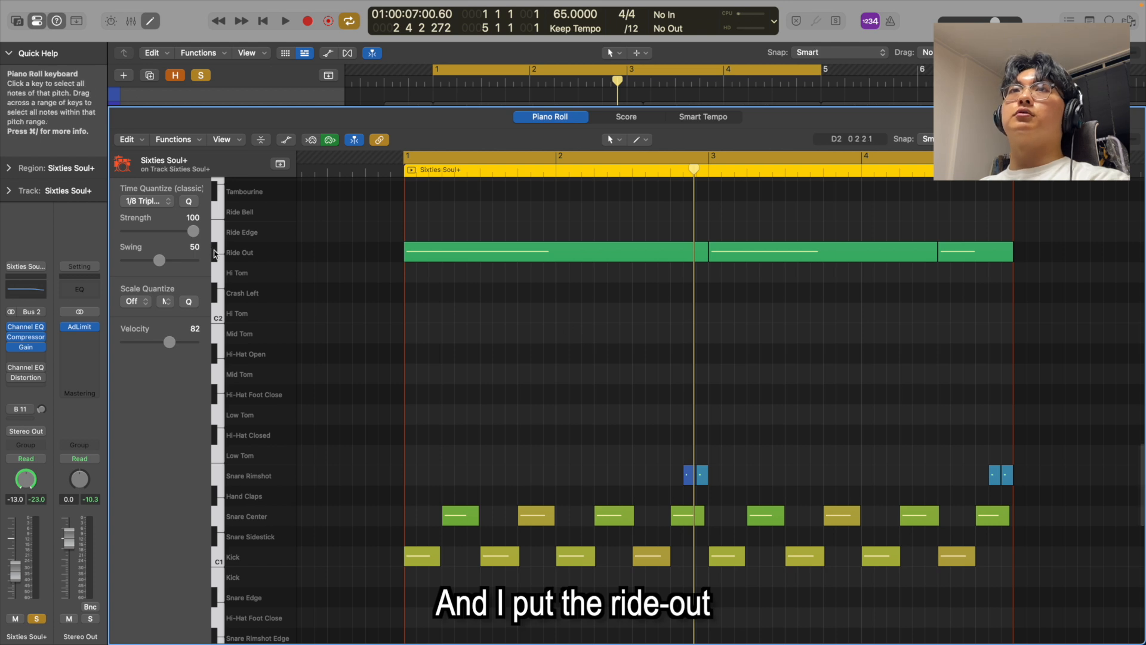
left_click(215, 253)
left_click(556, 251)
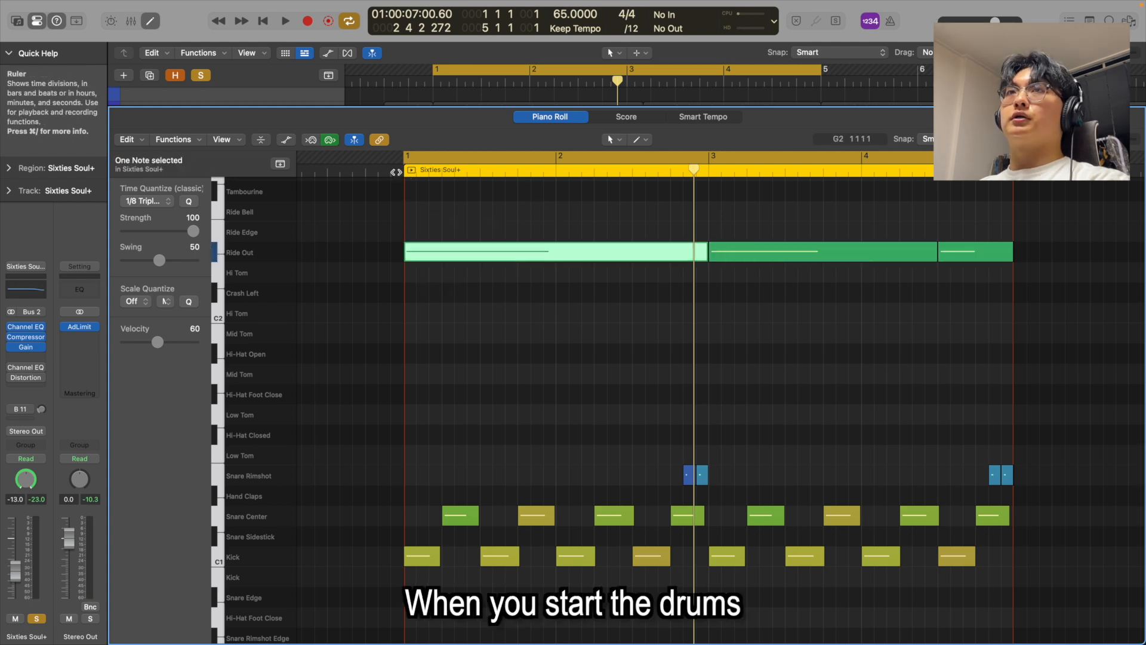
key("space")
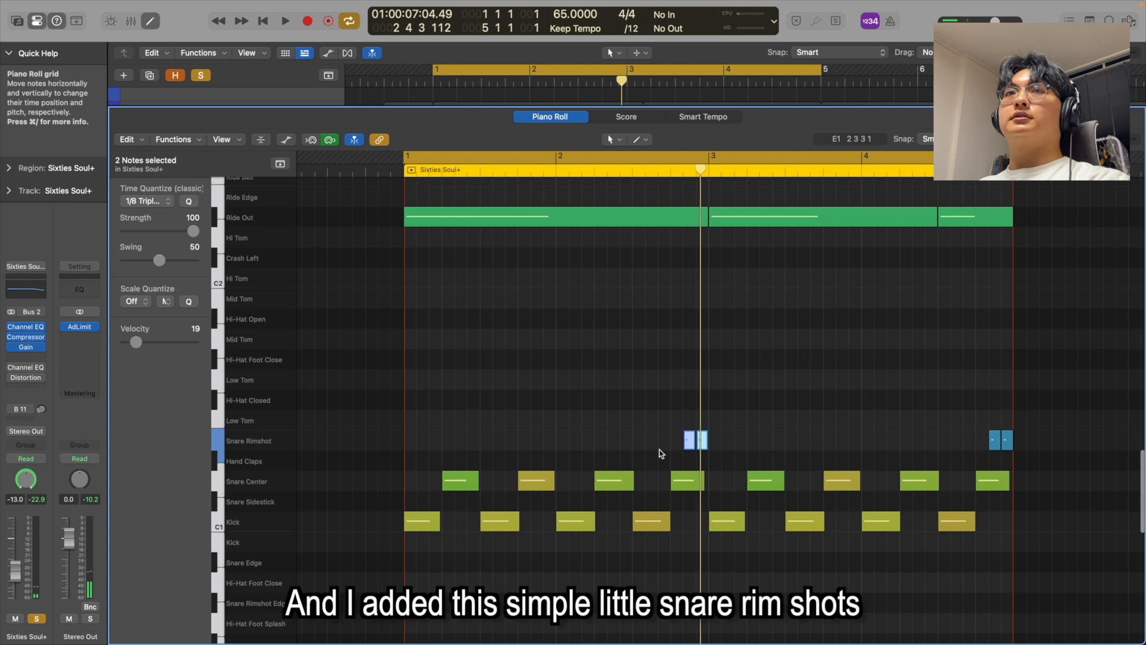
scroll(687, 452, "up", 5)
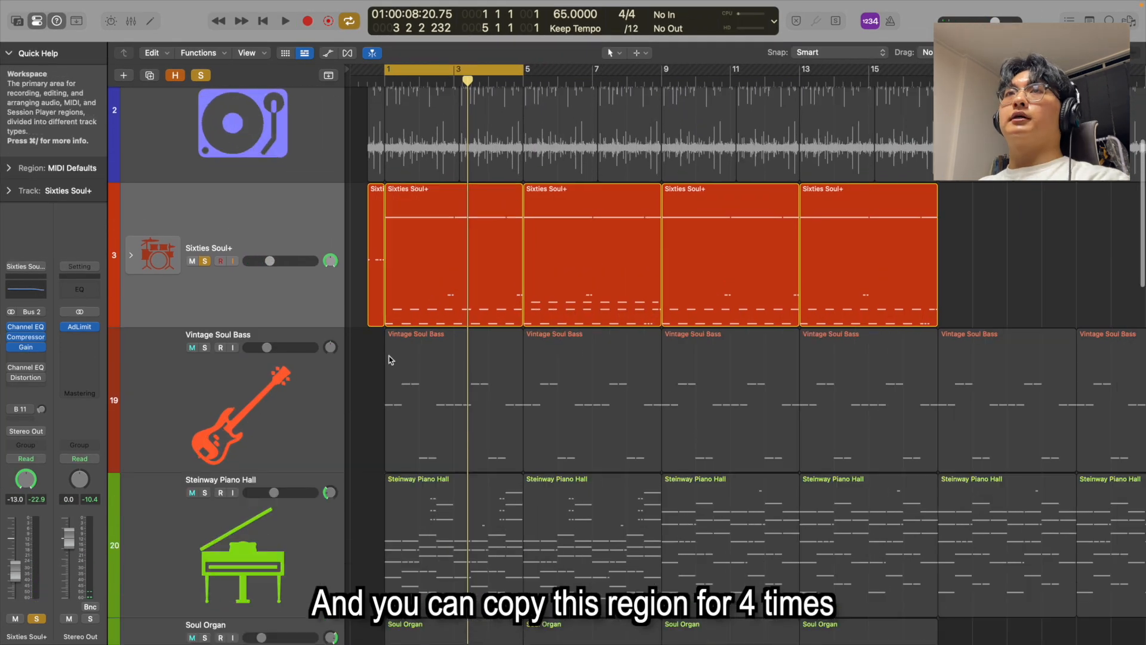
Move the cycle range to bars 5–9, over the second full Sixties Soul+ region
left_click(452, 273)
scroll(451, 273, "up", 4)
scroll(667, 278, "down", 4)
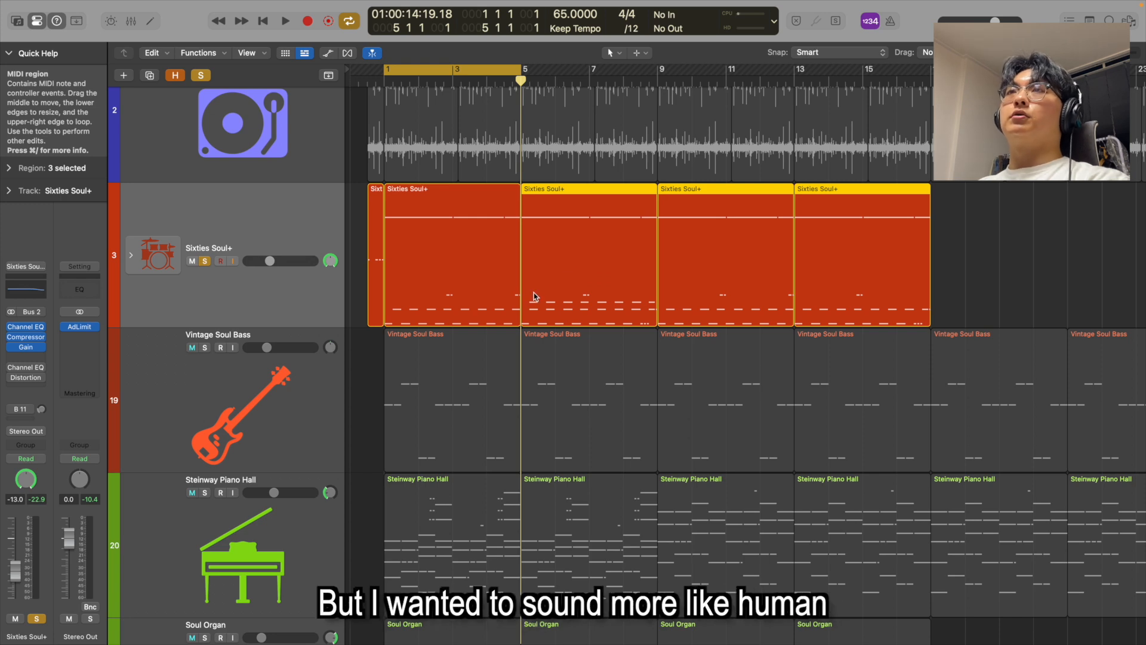
left_click(382, 82)
left_click_drag(375, 86, 495, 86)
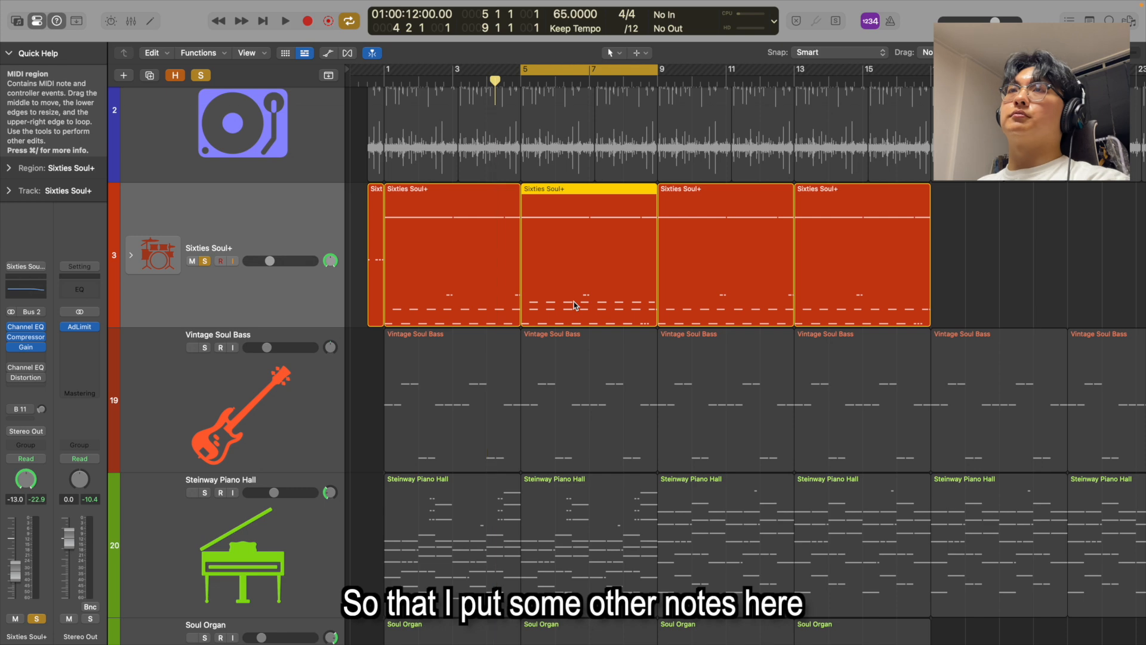
Open the Sixties Soul+ region at bar 5 and audition its Hand Claps and Snare Center notes during playback
double_click(575, 305)
scroll(548, 439, "up", 5)
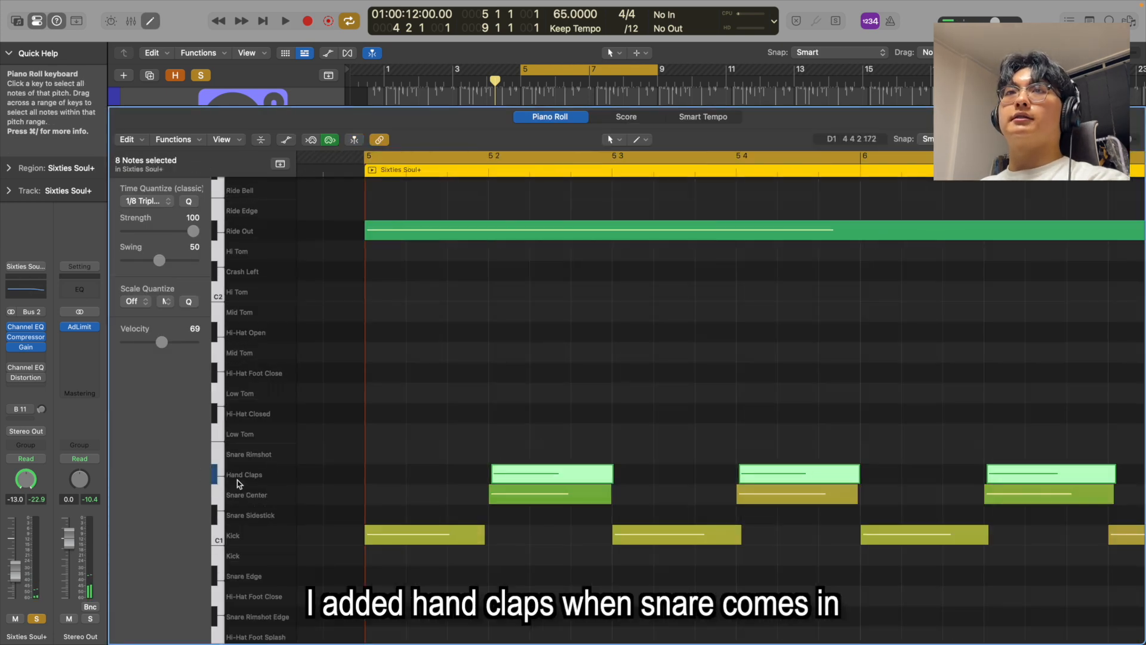
left_click(600, 473)
left_click(244, 498)
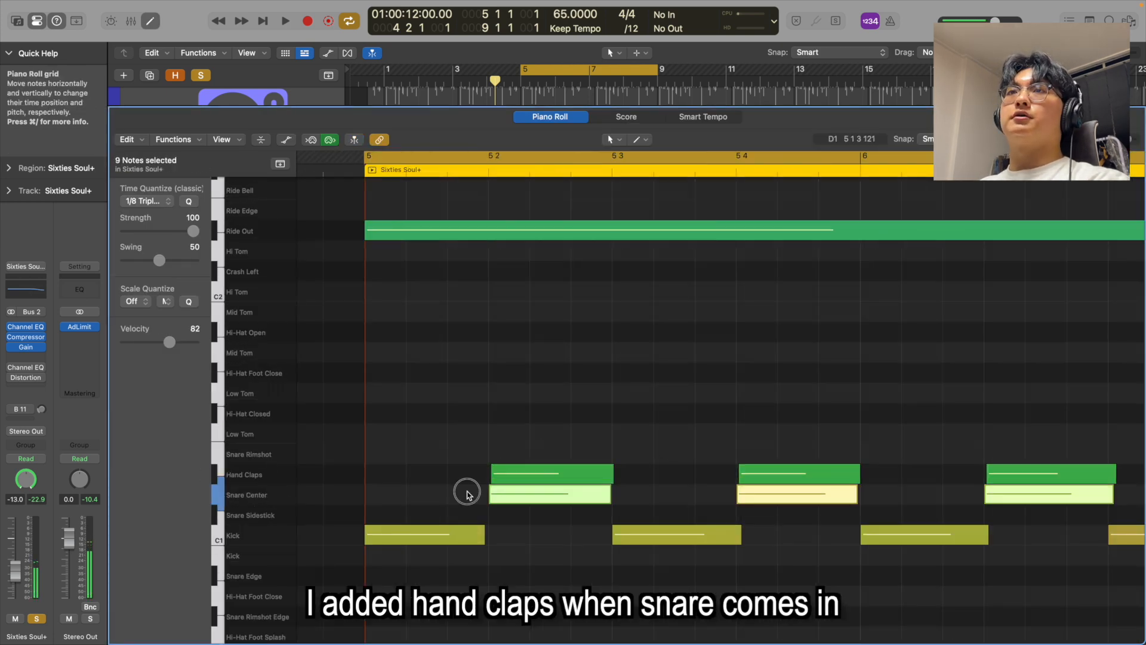
key("space")
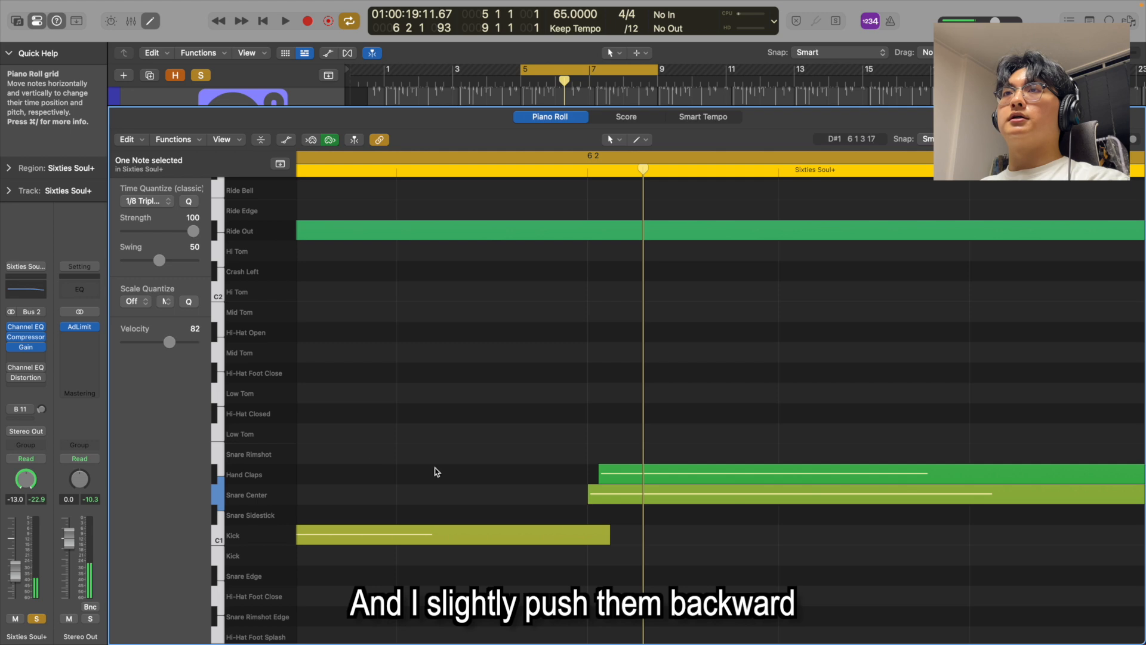
Compare the timing of the Hand Claps notes with the Snare Center notes, then close the Piano Roll
left_click(730, 472)
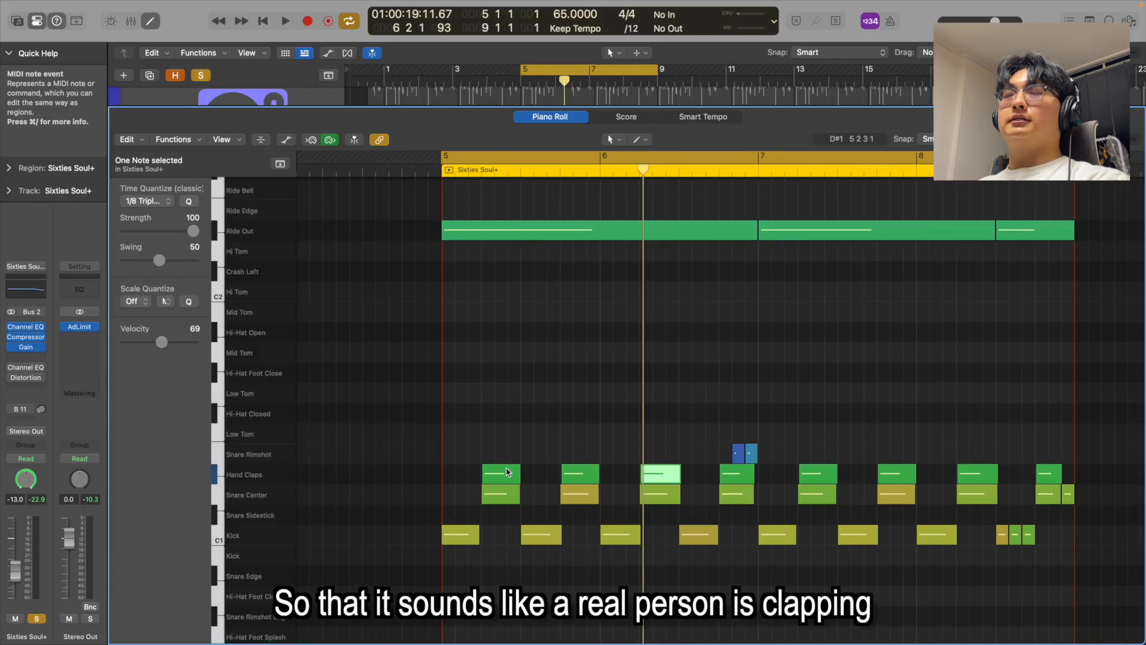
scroll(507, 470, "down", 1)
scroll(507, 470, "down", 3)
scroll(506, 469, "up", 2)
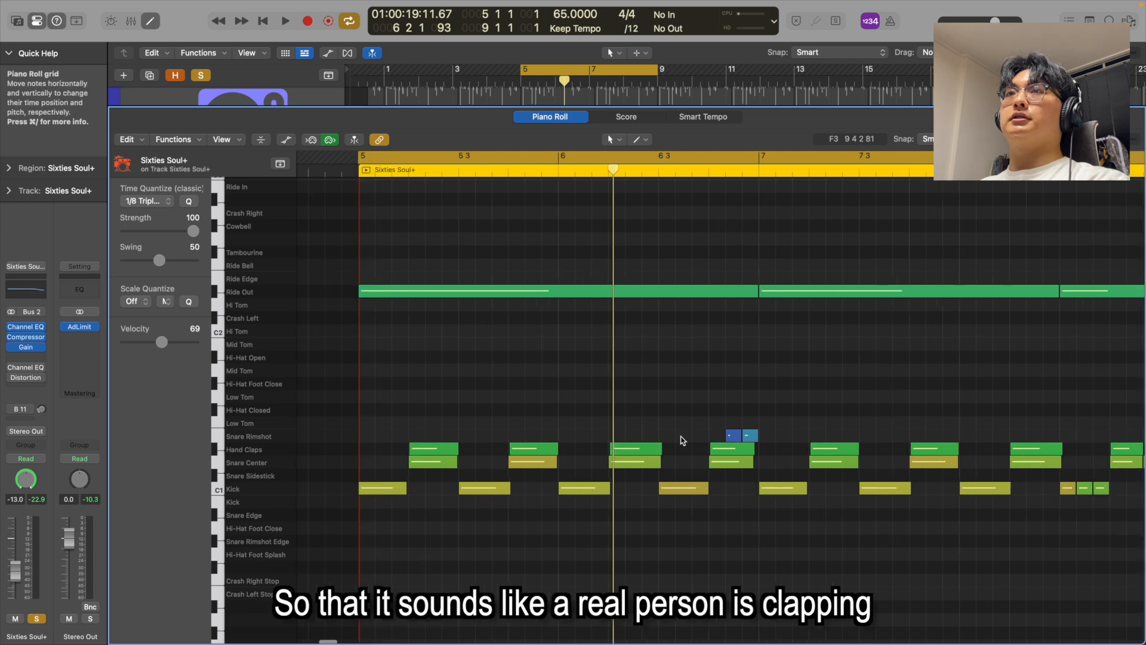
scroll(682, 441, "up", 4)
scroll(681, 440, "down", 5)
key("p")
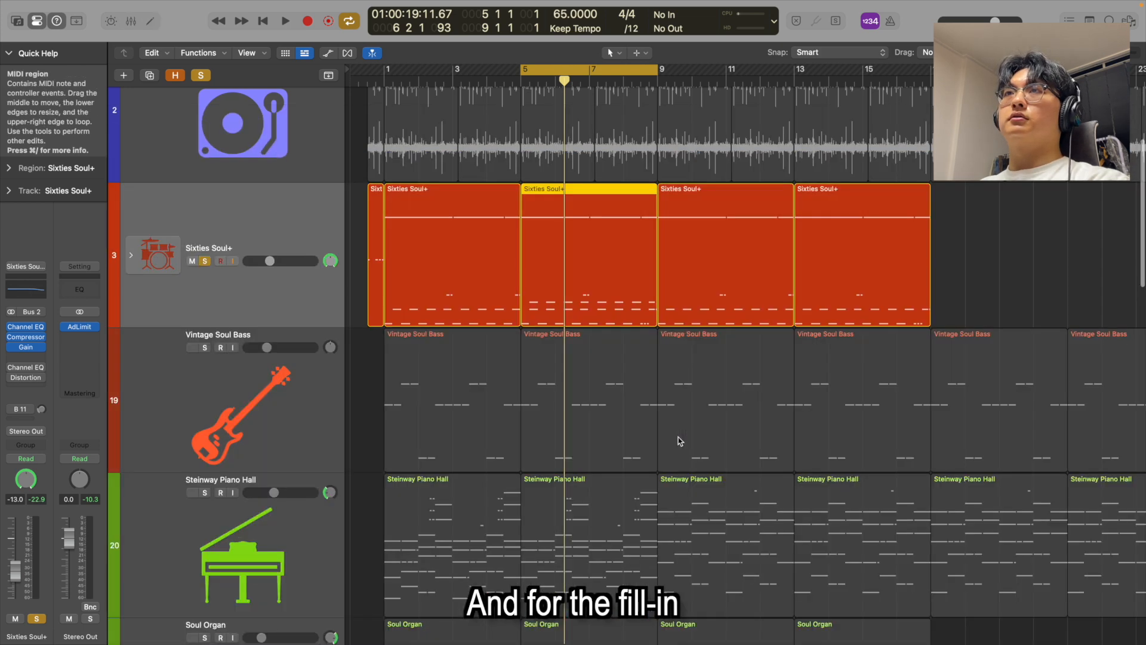
Reopen the bar 5 Sixties Soul+ region and select the fill-in kick, snare and clap notes in bar 8 for review during playback
key("p")
scroll(858, 566, "up", 1)
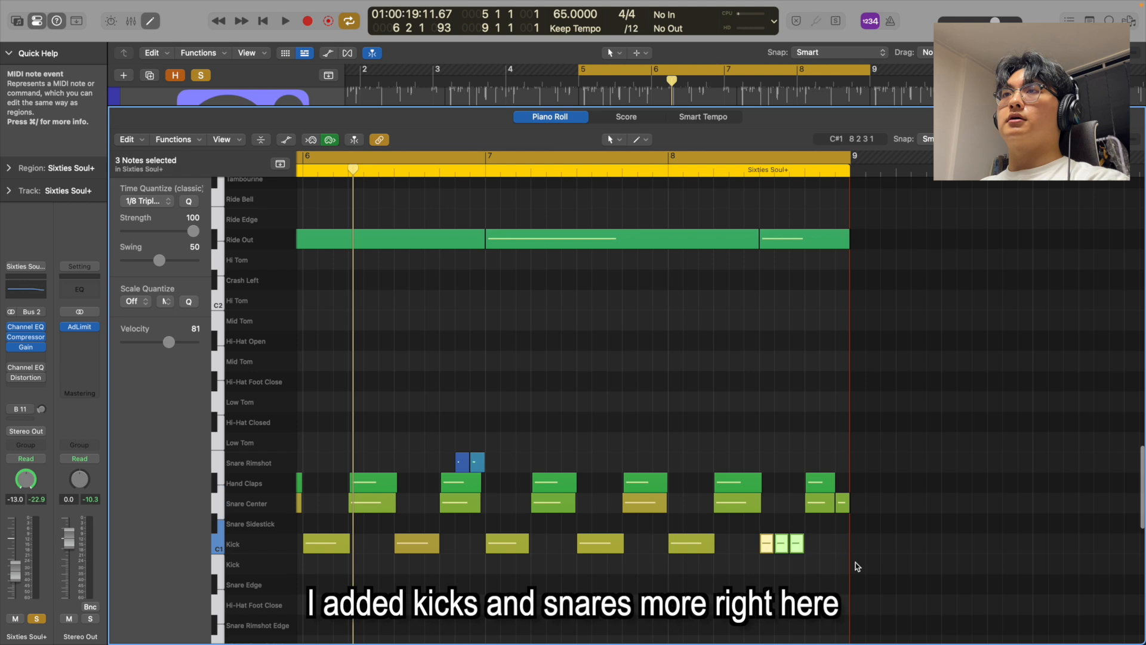
scroll(858, 566, "up", 3)
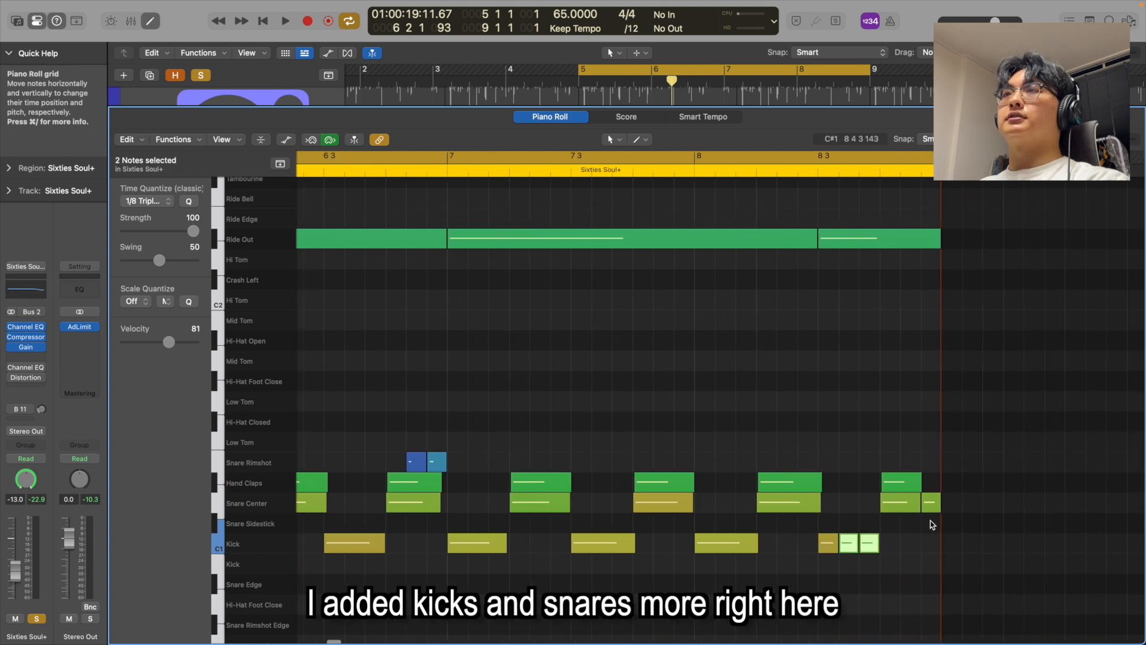
scroll(937, 484, "down", 4)
scroll(937, 484, "right", 3)
left_click_drag(649, 267, 1144, 643)
left_click_drag(1144, 643, 1145, 643)
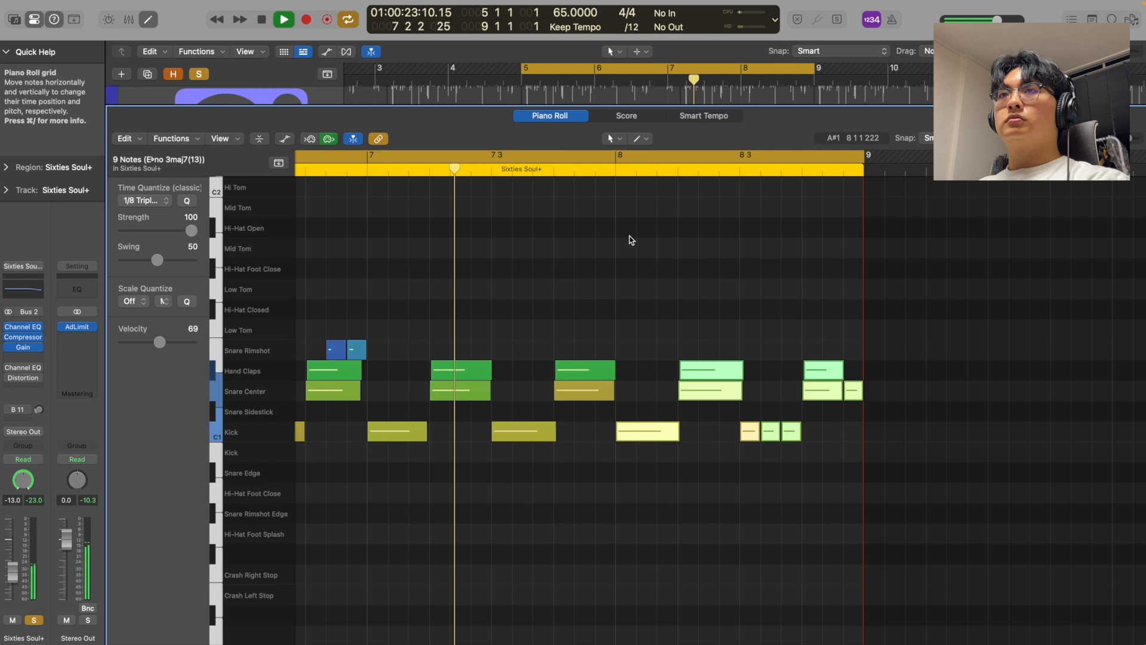
scroll(631, 240, "up", 4)
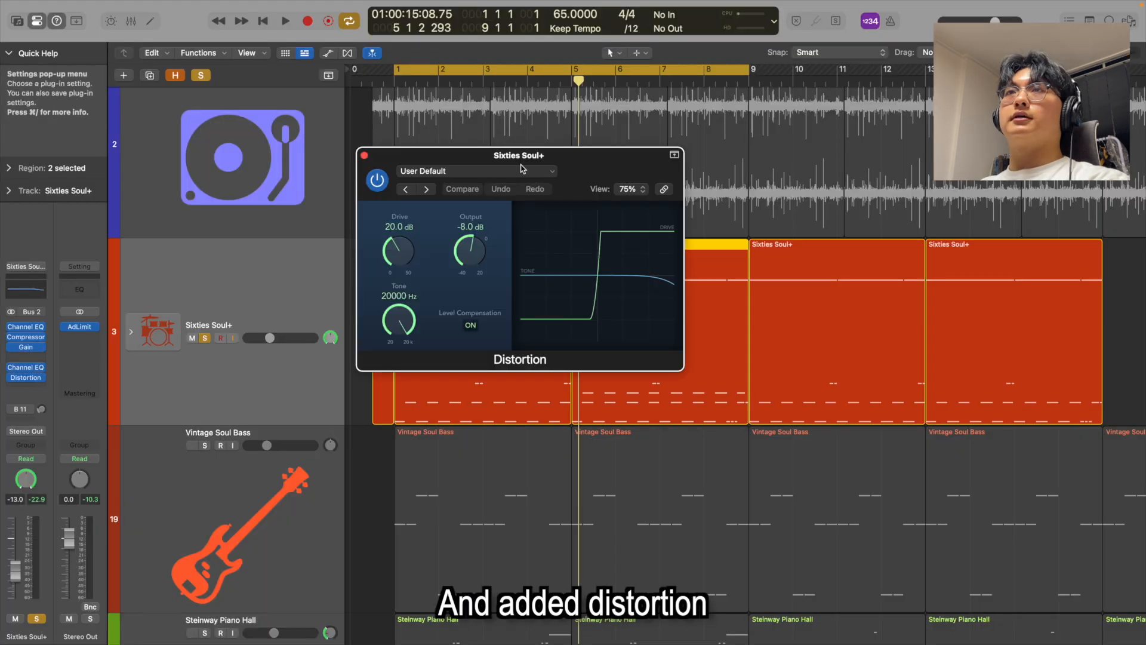
Reposition the Sixties Soul+ track's Distortion window to review its settings
left_click_drag(520, 156, 495, 121)
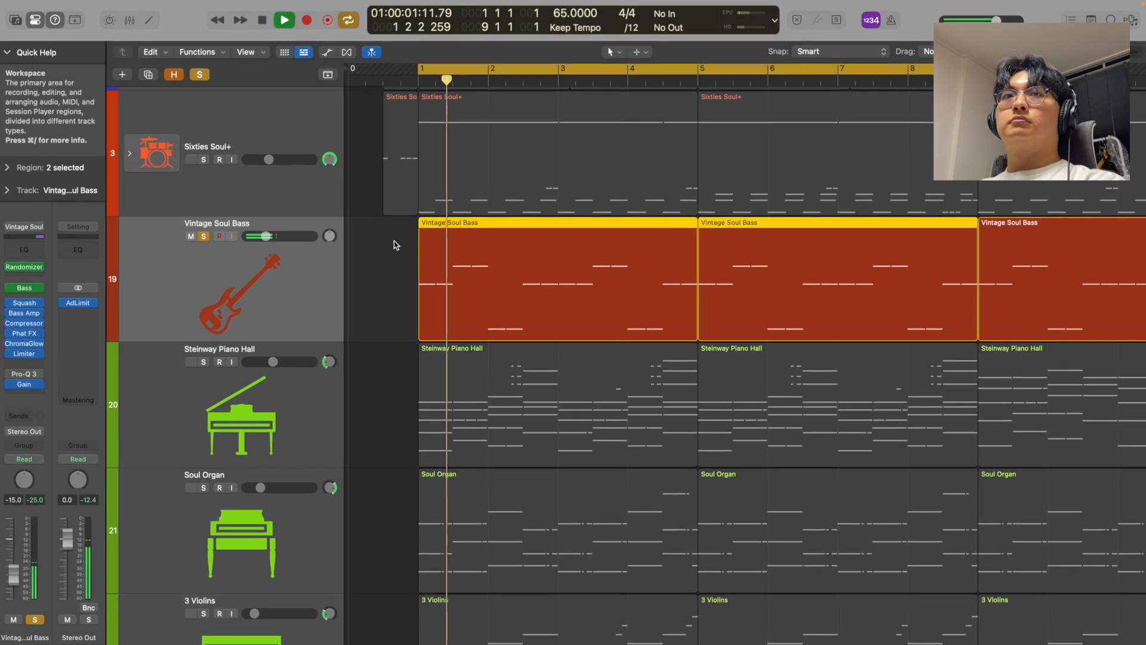
Check the Adaptive Limiter on the Stereo Out and close it, then open the first Vintage Soul Bass region
left_click(76, 303)
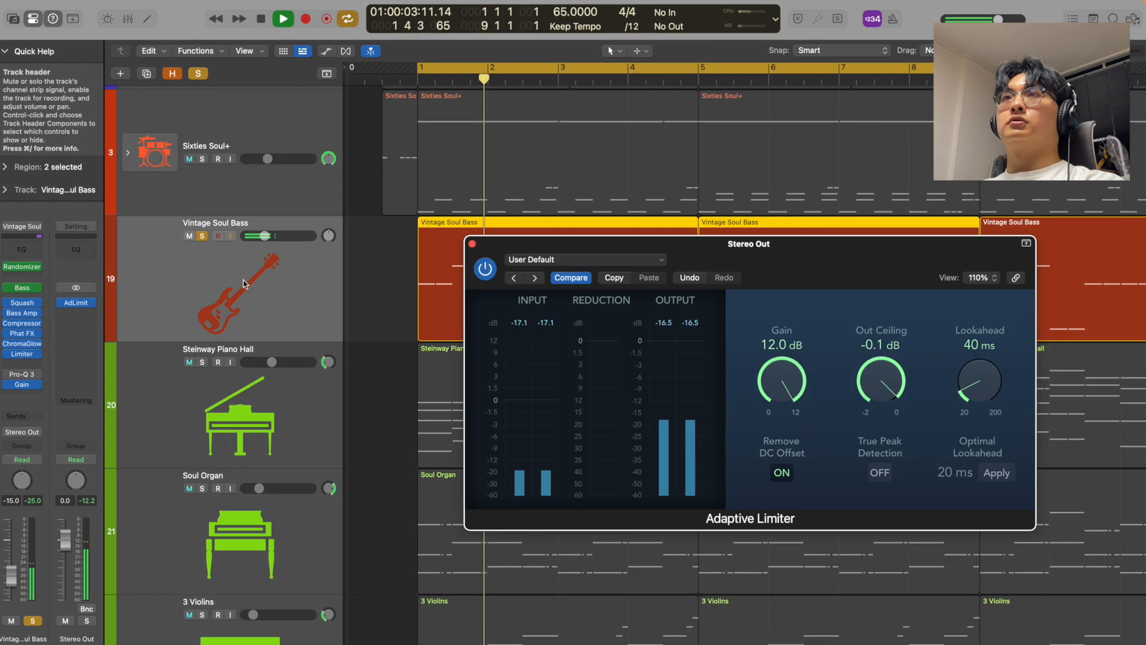
left_click(472, 244)
double_click(627, 300)
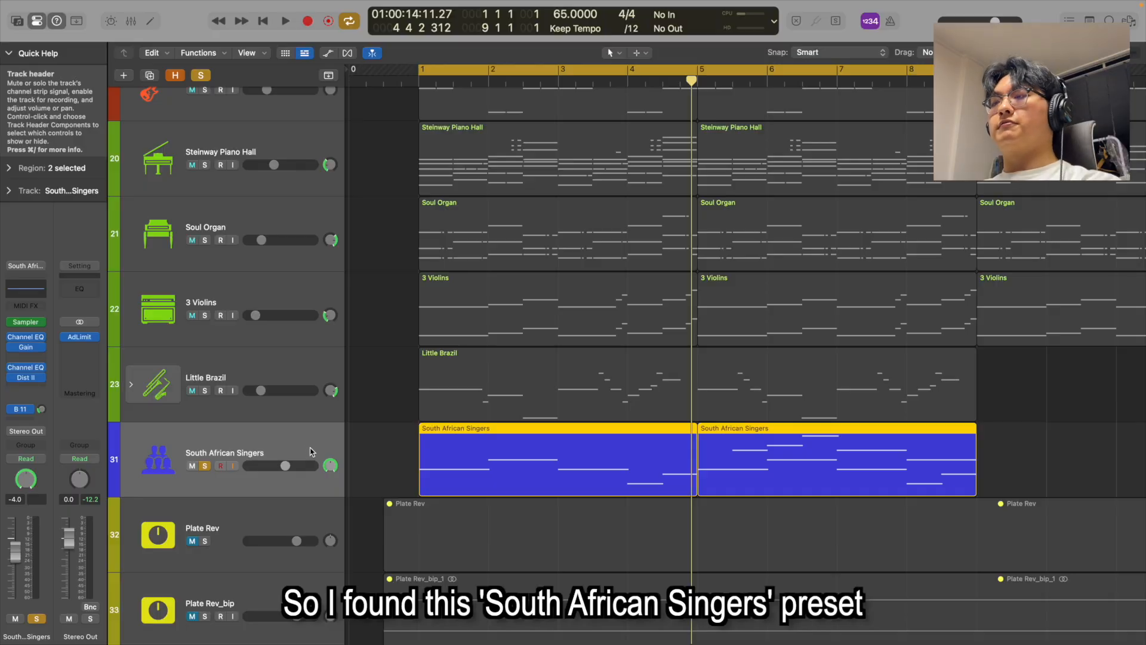
Locate the South African Singers preset under World and Voice in the sound library, and view the articulation choices in its Sampler
key("y")
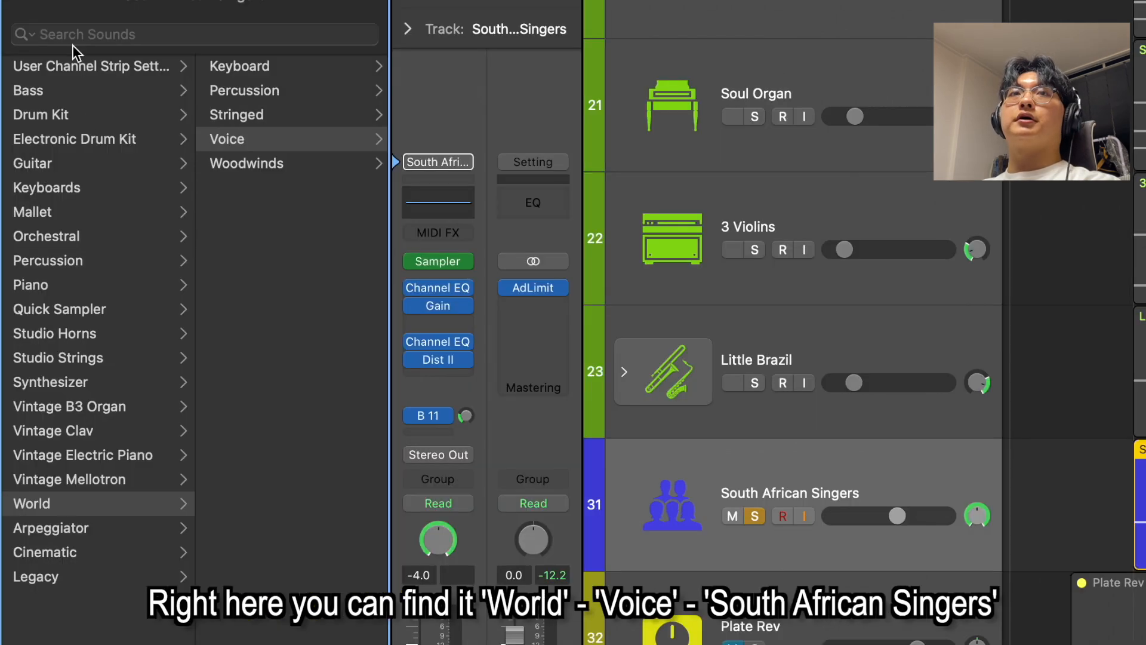
left_click(203, 150)
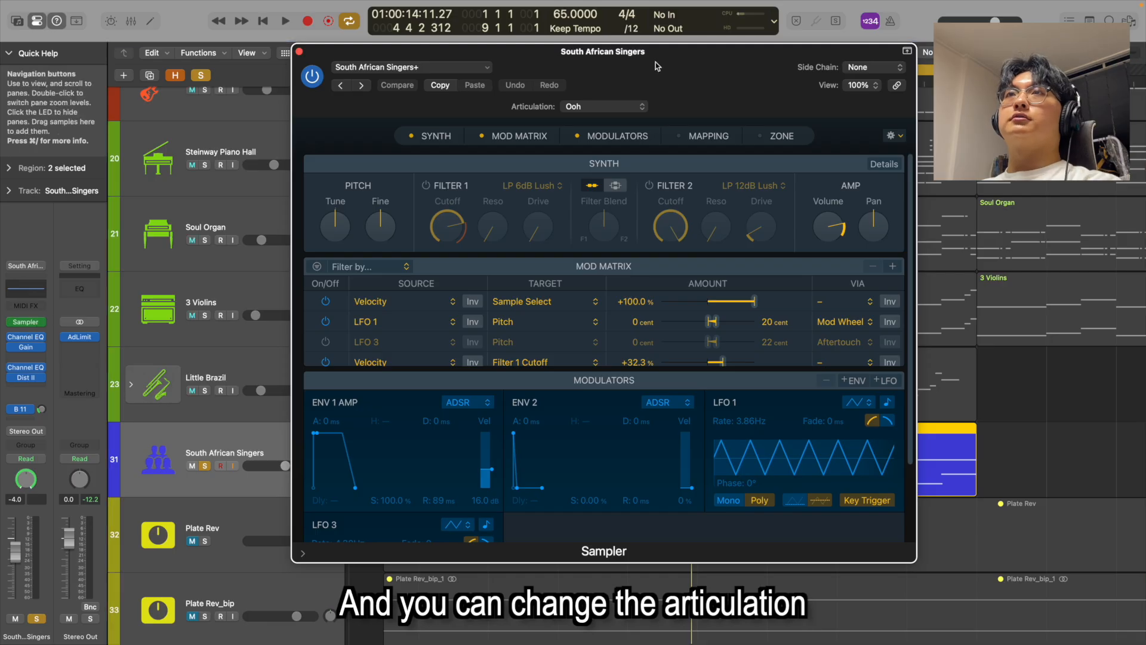
left_click_drag(657, 66, 585, 93)
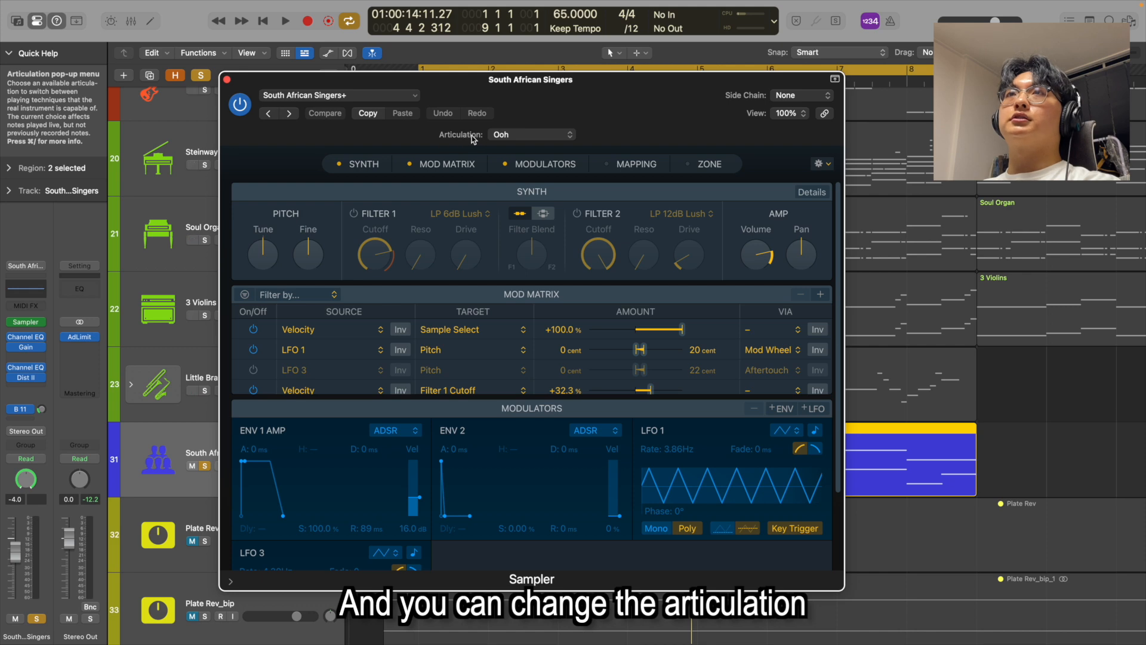
left_click(518, 136)
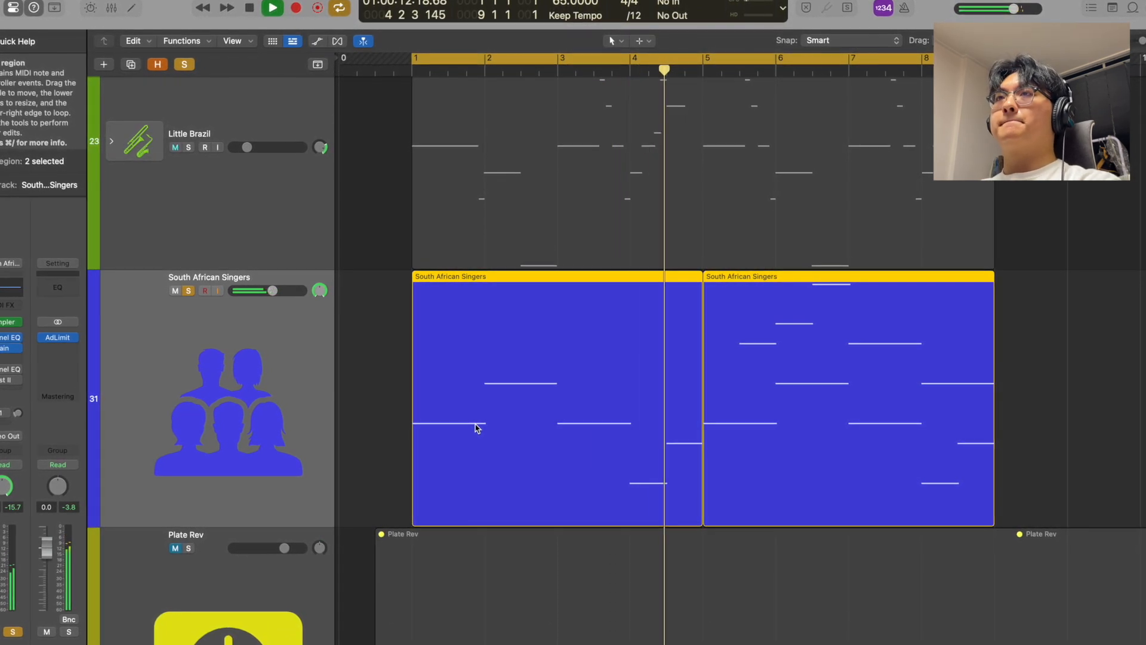
Open the two South African Singers regions, audition the upper harmony notes in bars 5 and 6, and close the Piano Roll
key("space")
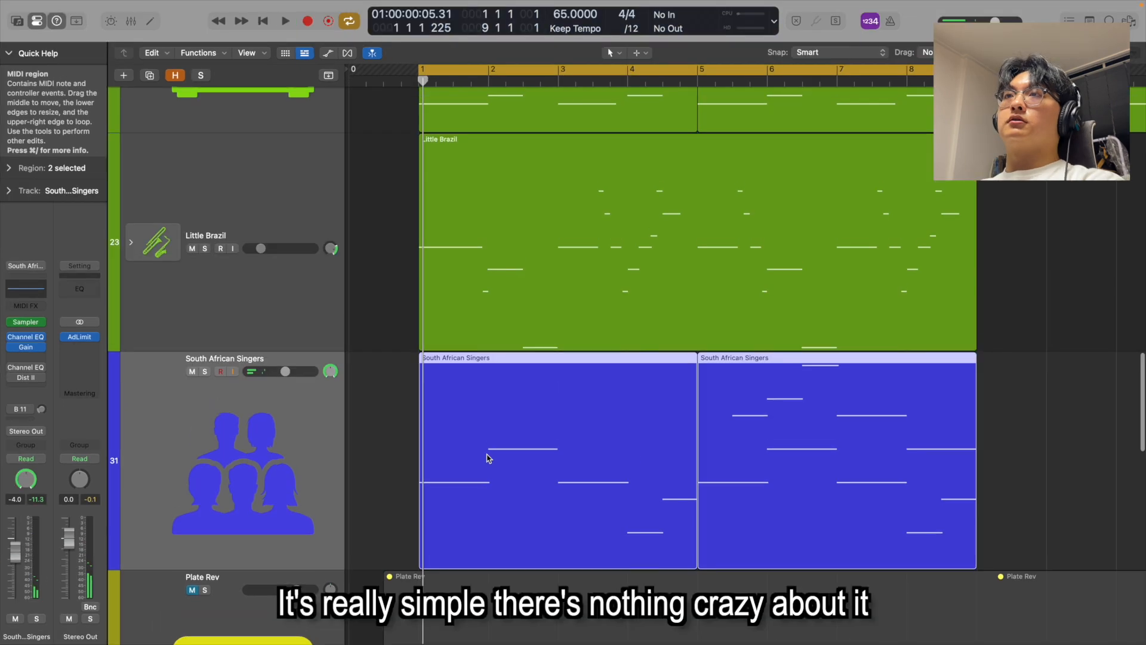
double_click(477, 428)
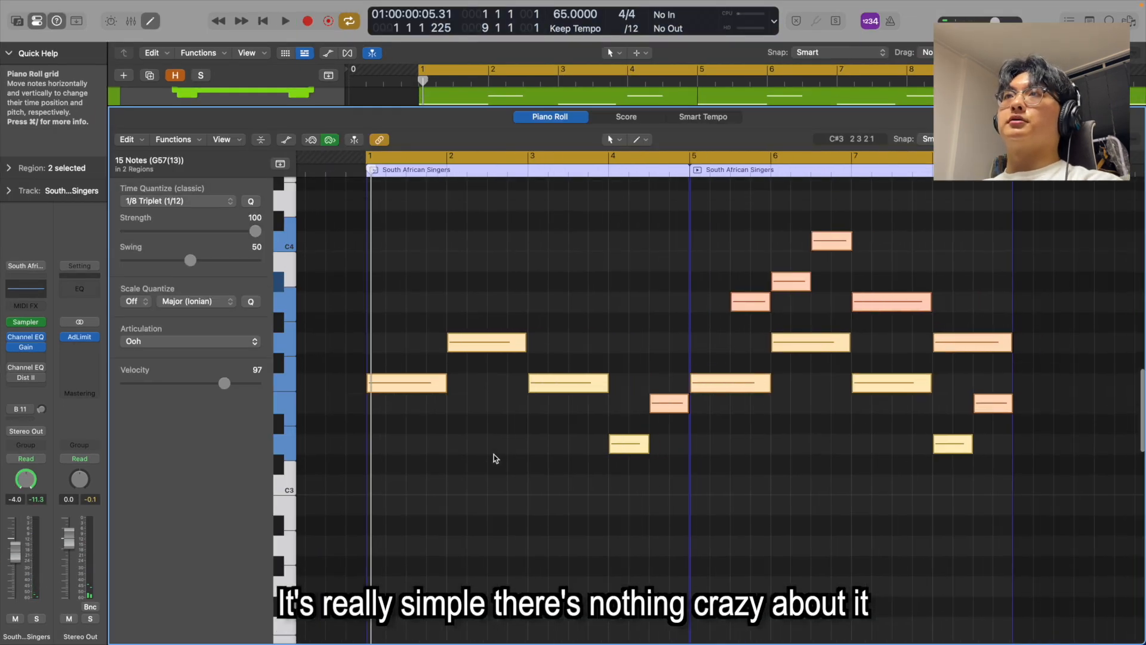
left_click(597, 335)
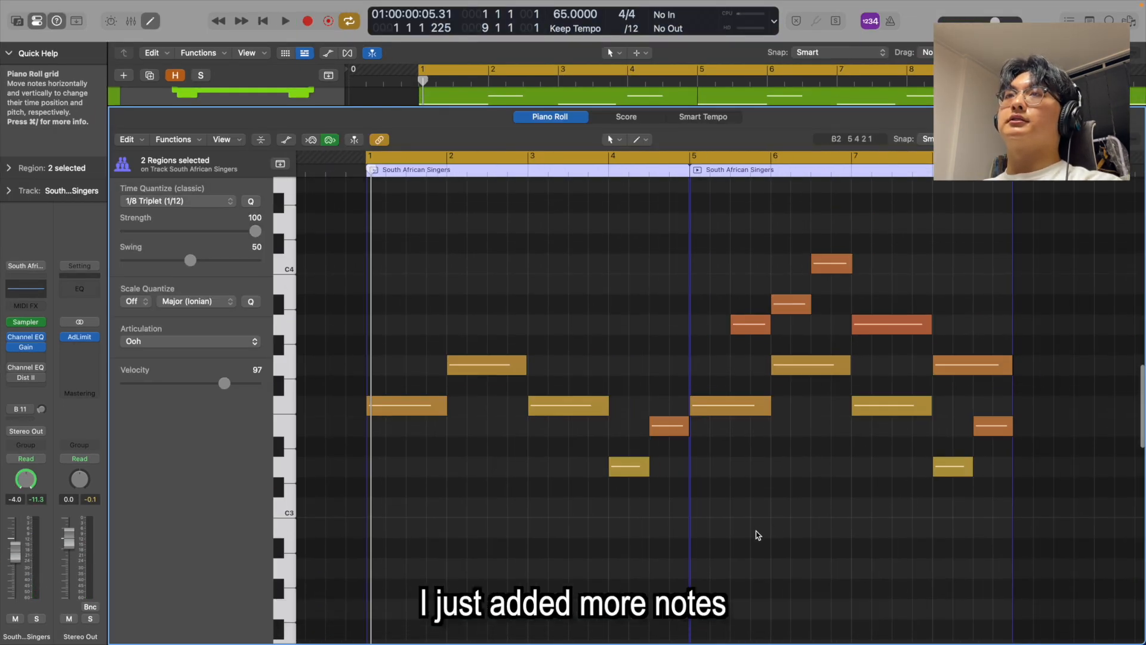
left_click(766, 322)
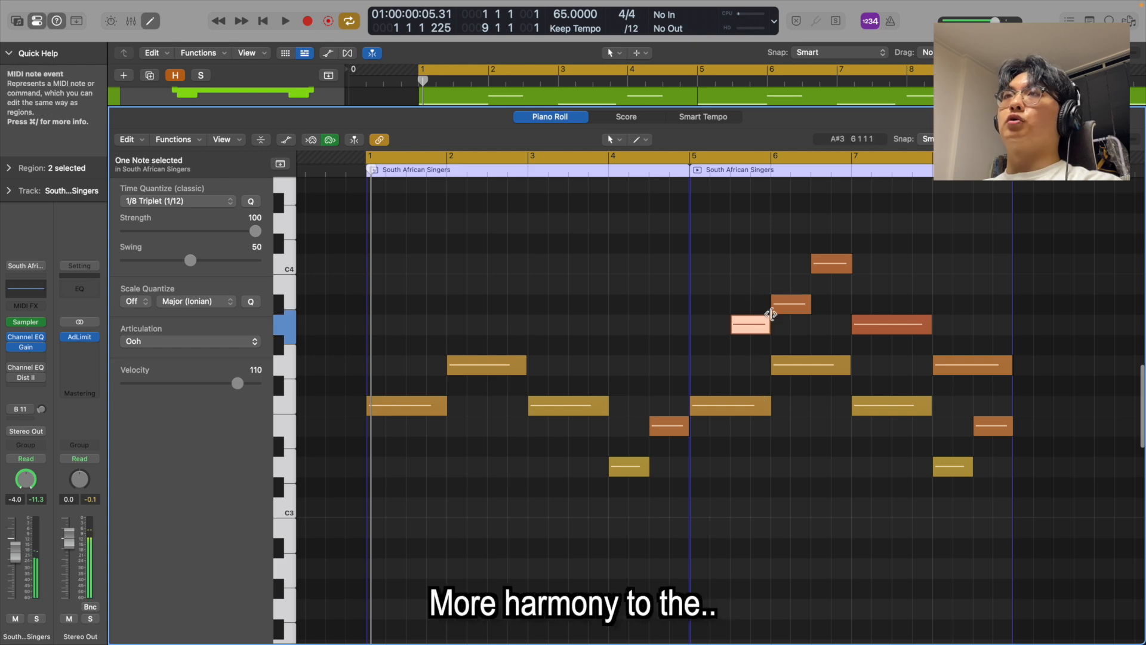
left_click(833, 266)
key("p")
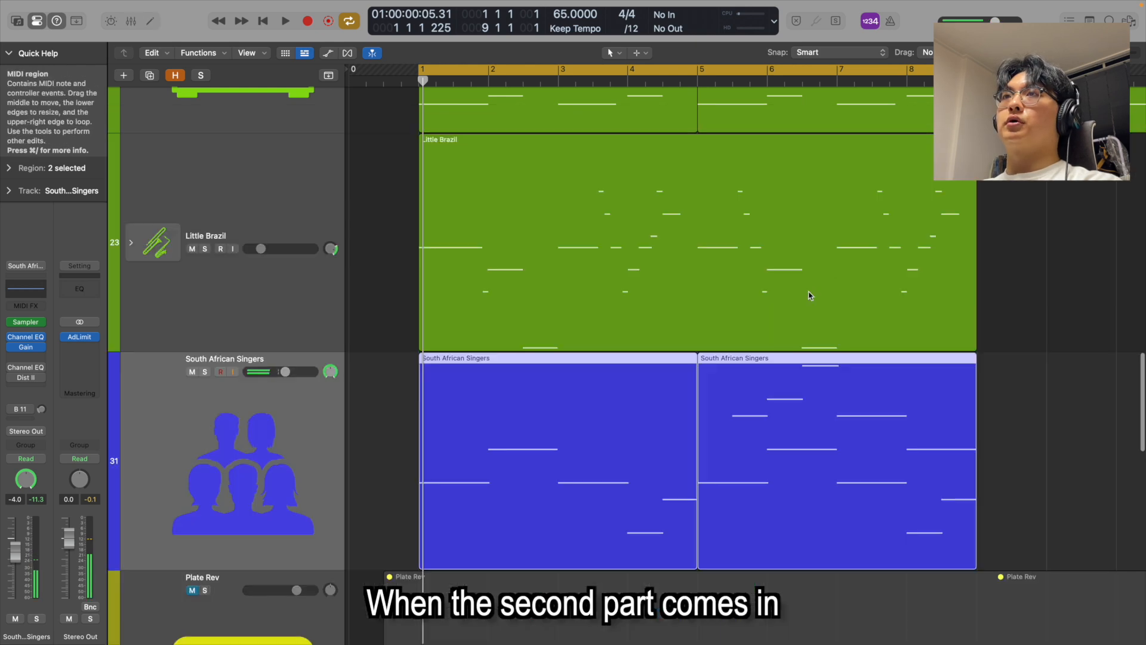
Review the Distortion II plug-in on the South African Singers track, and audition its two regions with the effects on
left_click(922, 453)
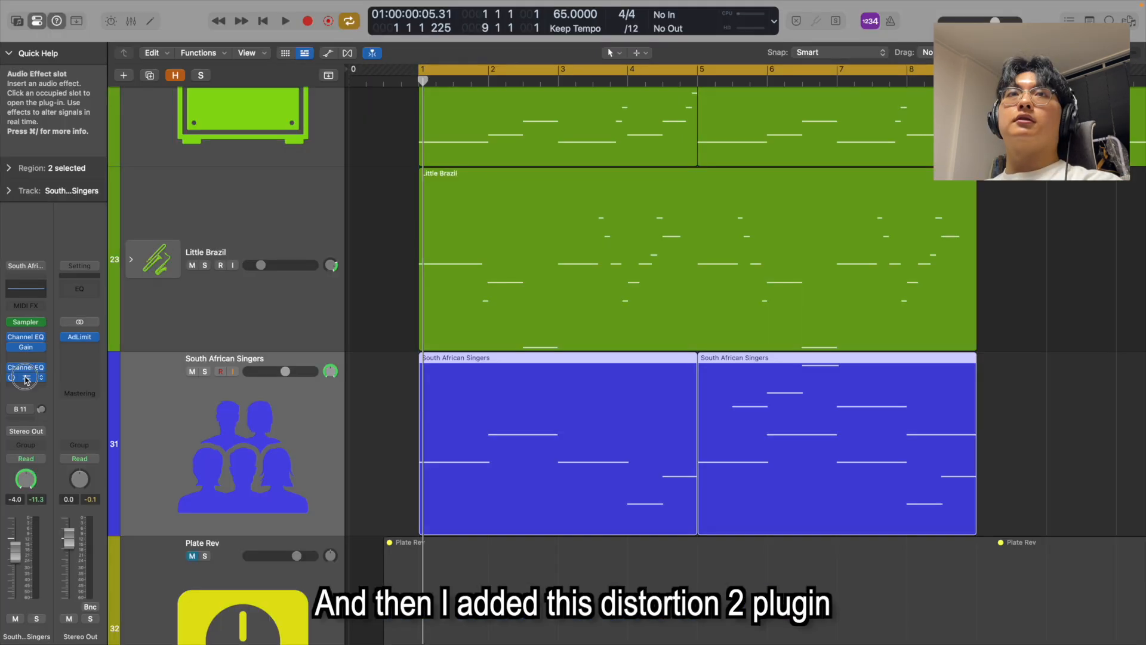
left_click(25, 378)
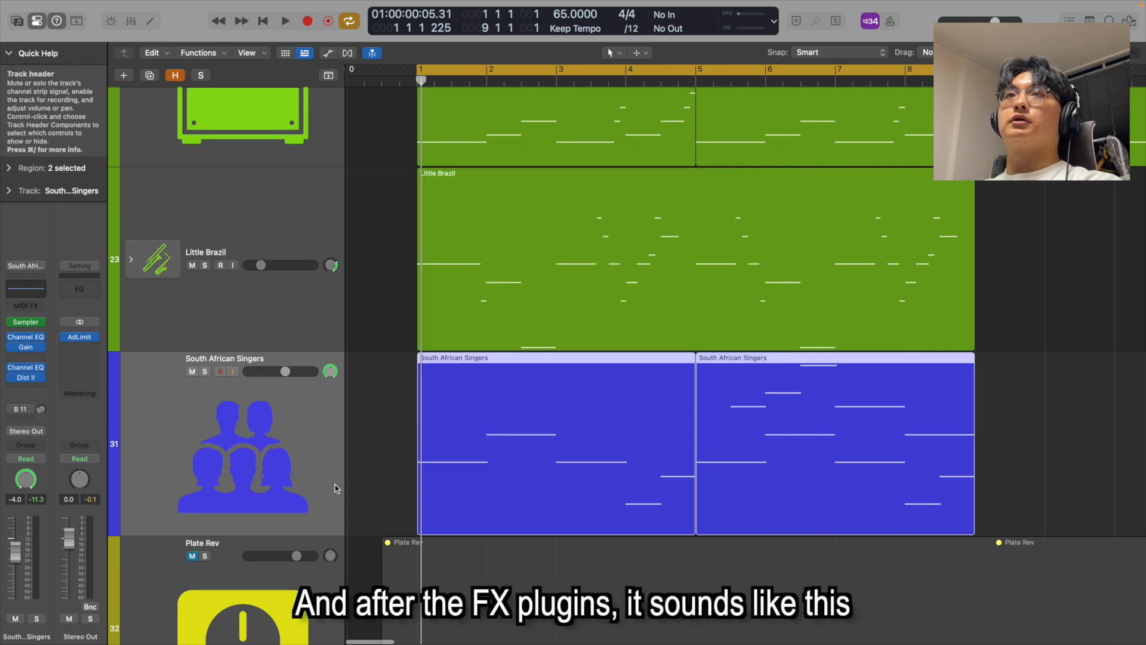
key("s")
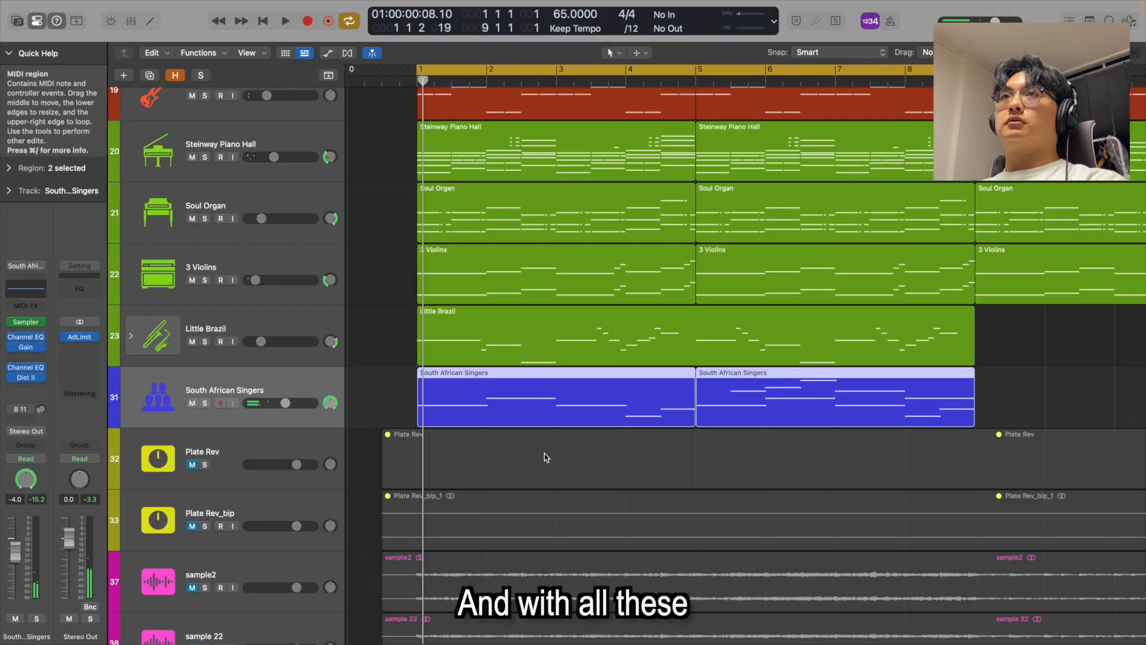
Show the vinyl noise track's regions and play them together with the drum, bass, instrument and singer tracks
scroll(543, 457, "up", 5)
key("super+Down")
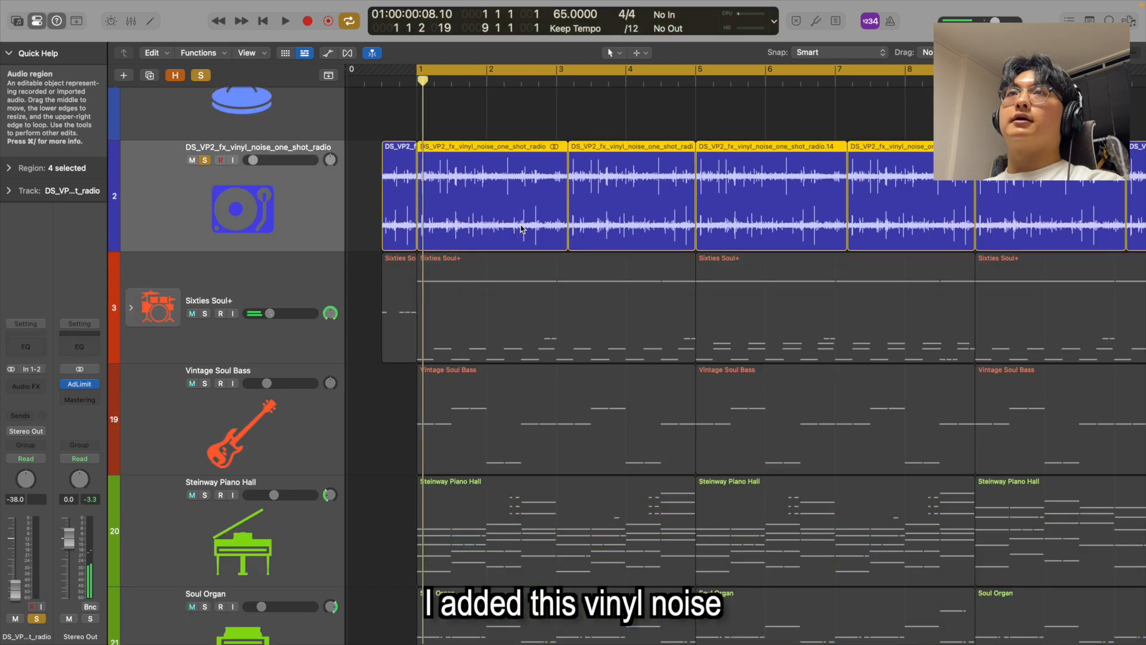
scroll(508, 239, "up", 3)
key("super+Down")
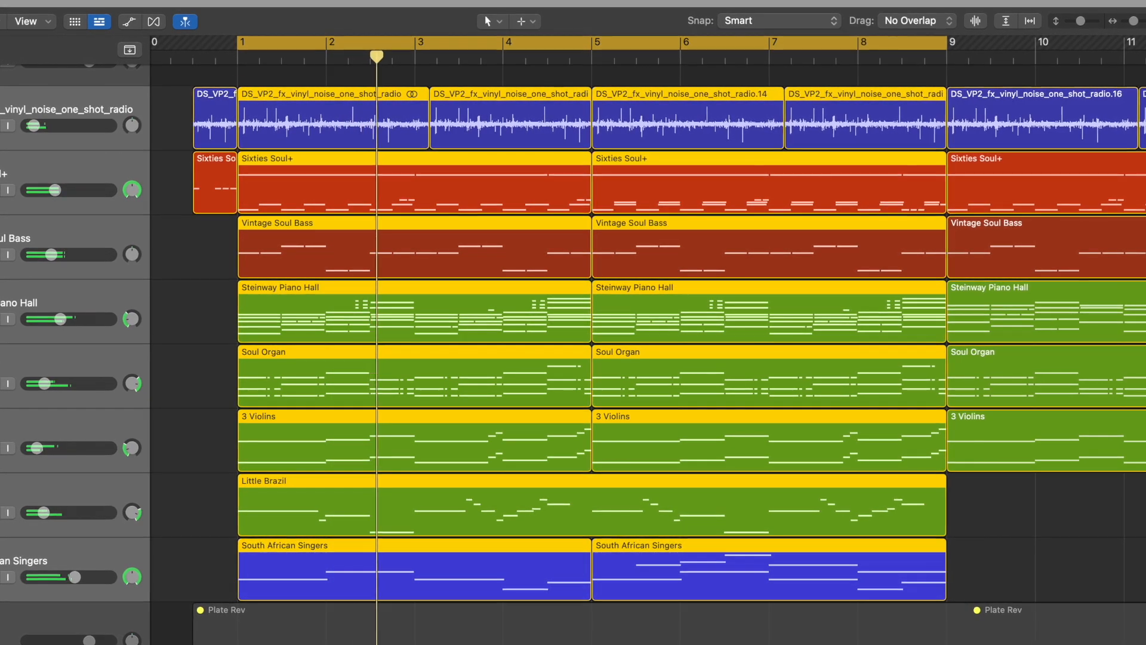
Select the Plate Rev_bip_1 region to show the bounced plate reverb
key("v")
left_click(312, 265)
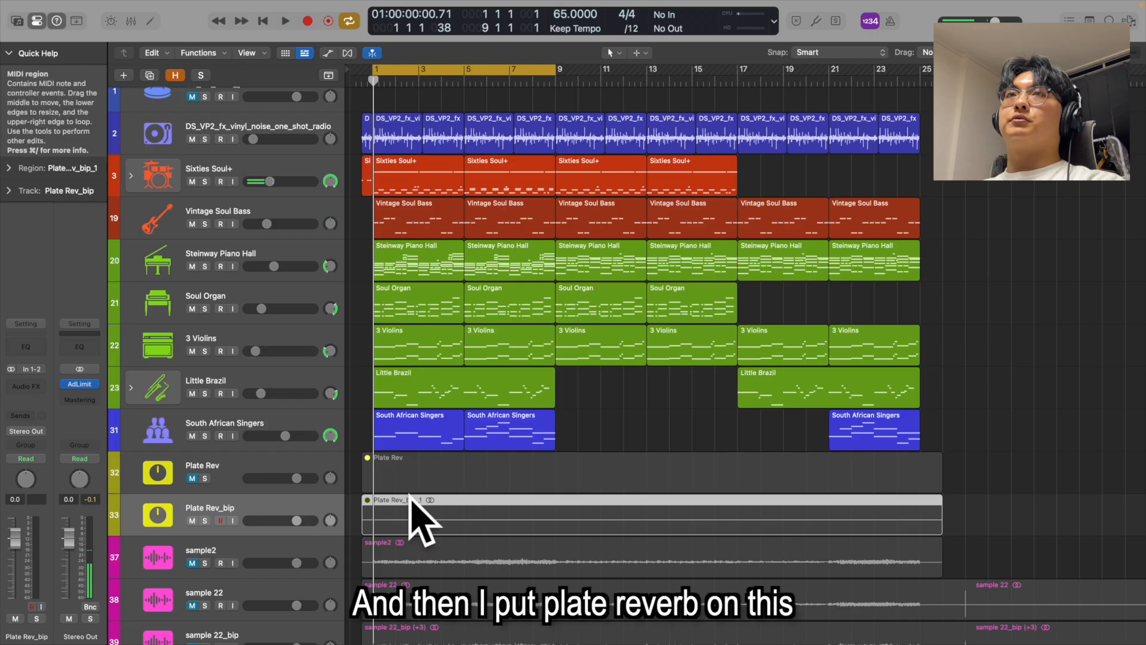
left_click(449, 519)
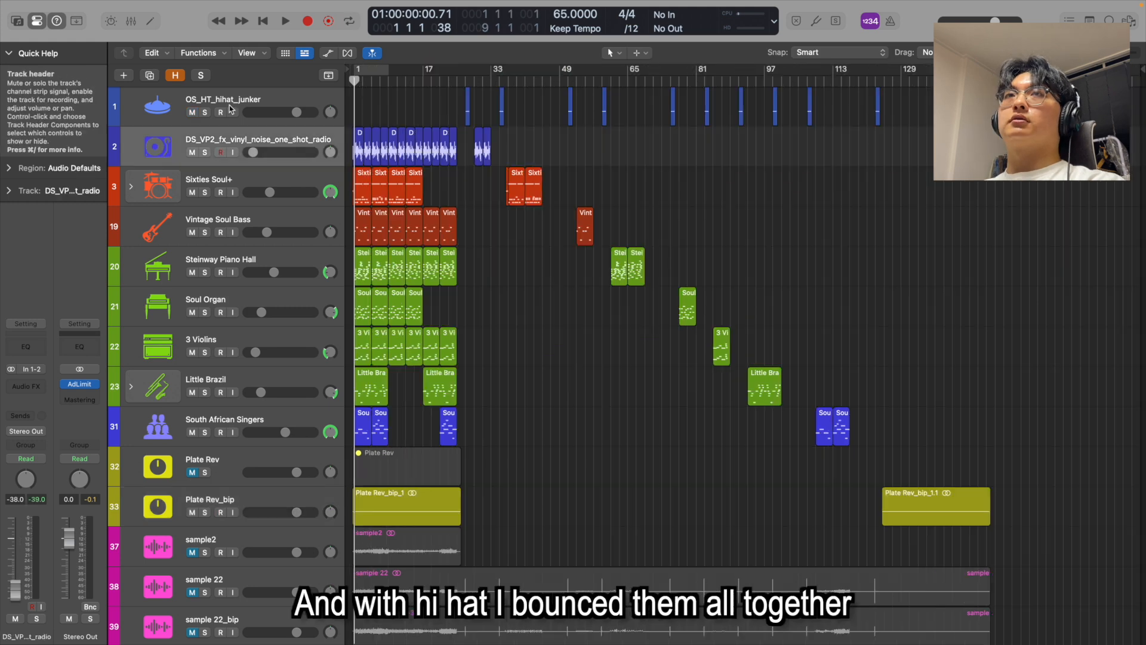
Select all regions from the hi-hat track through Plate Rev_bip, and toggle their tracks' mute so that Plate Rev is unmuted
left_click(243, 99)
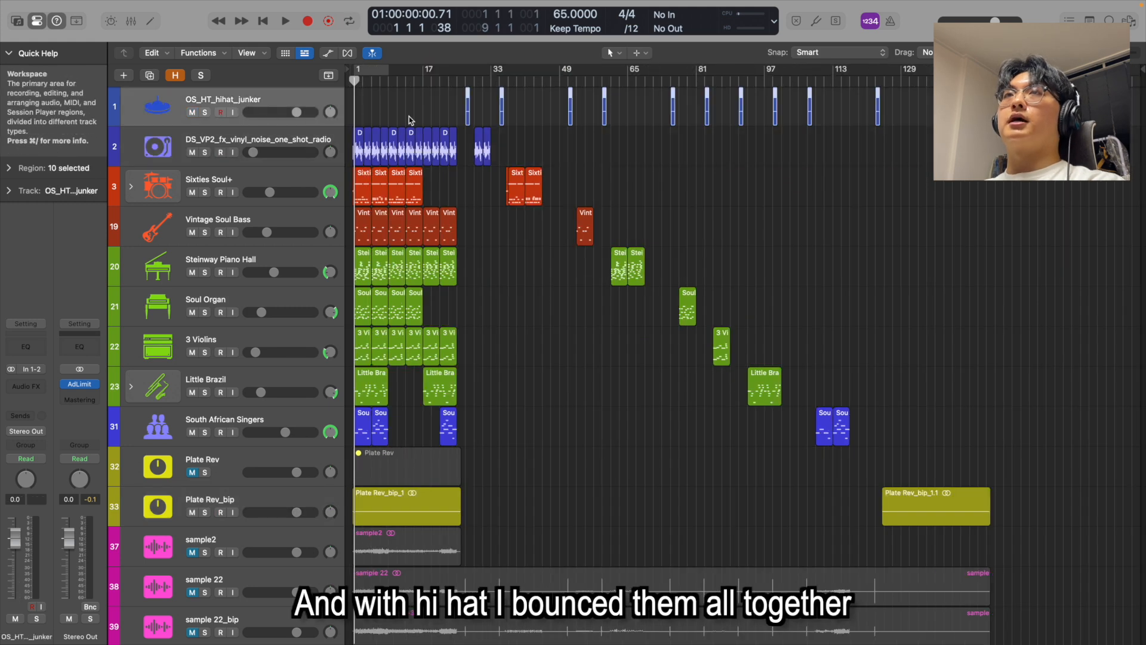
key("cmd+a")
key("z")
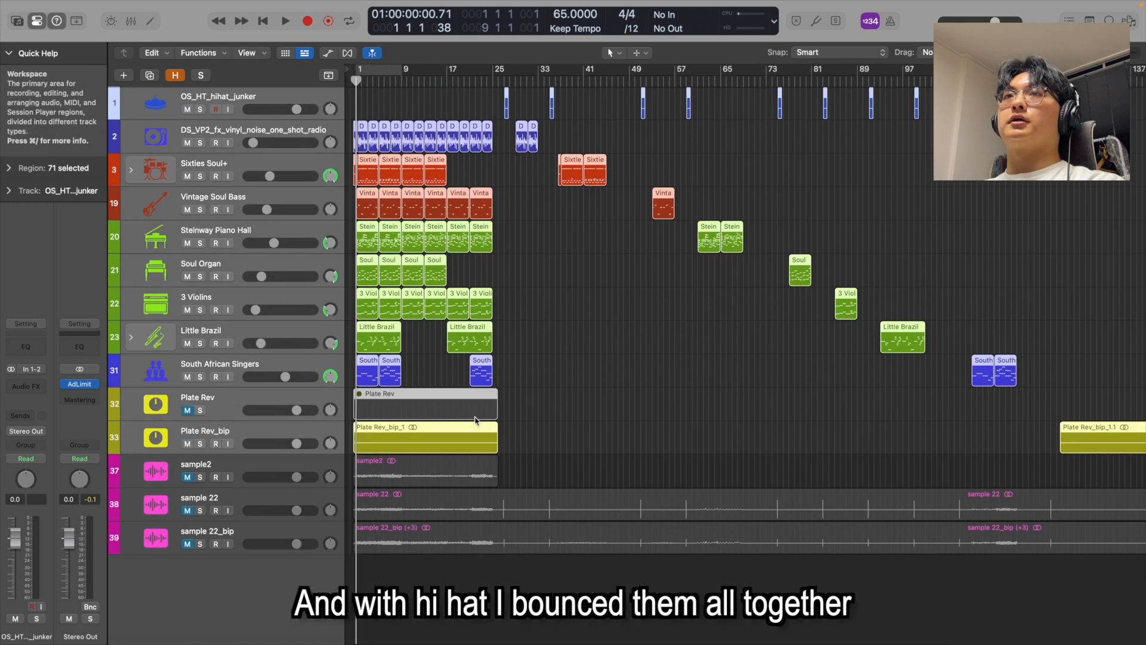
key("m")
key("m")
key("super+Down")
key("super+Down")
scroll(580, 477, "down", 4)
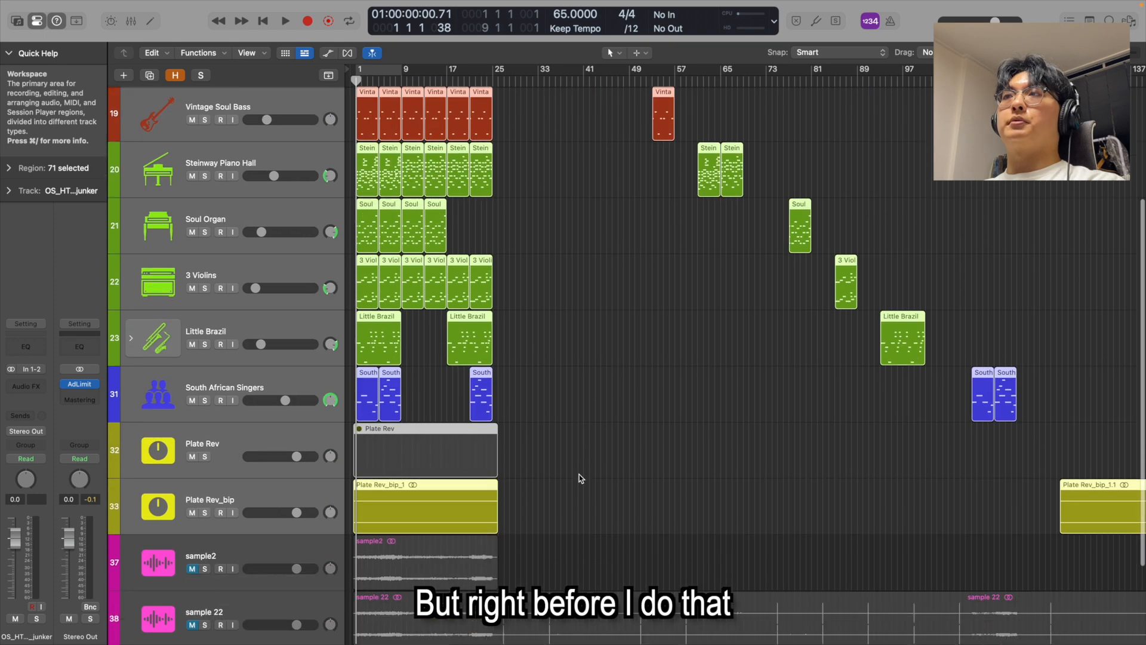
Select the sample2 bounce region, and mark its source regions from the vinyl noise to the South African Singers track
scroll(561, 481, "down", 2)
left_click(421, 483)
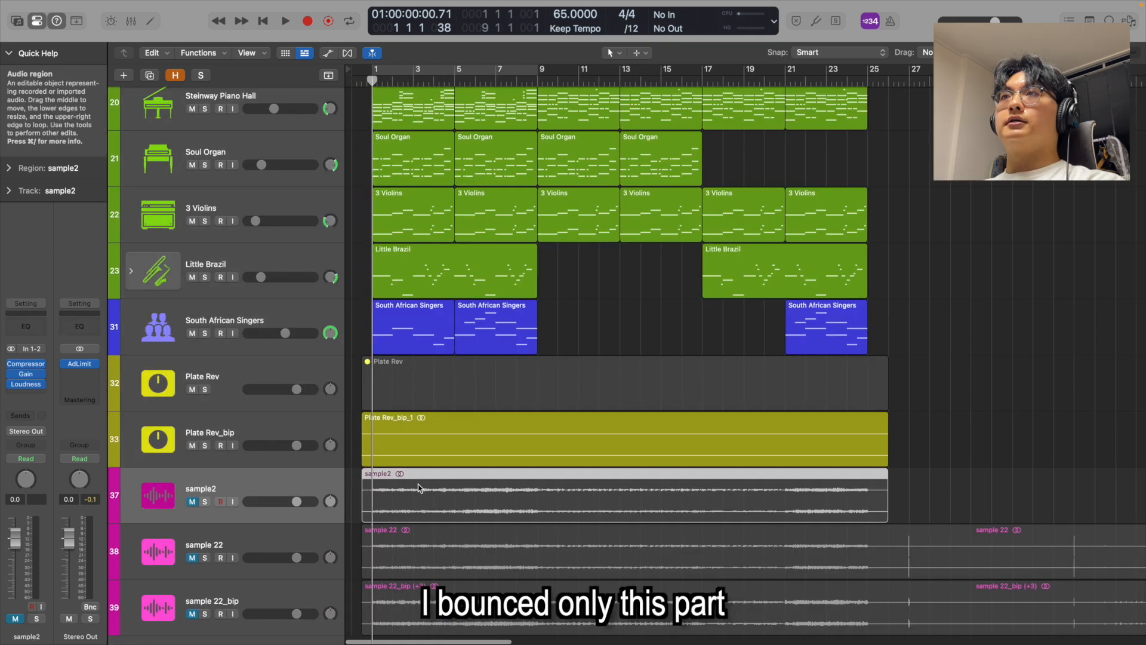
key("super+Right")
key("super+Right")
key("super+Up")
key("super+Up")
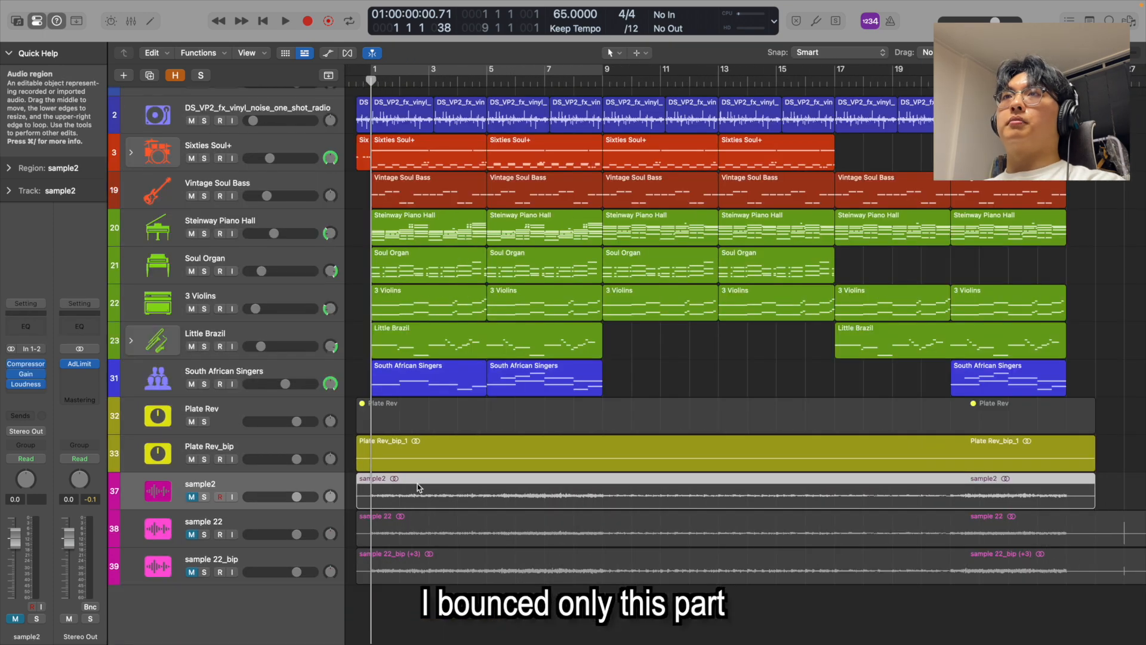
left_click_drag(1083, 376, 925, 324)
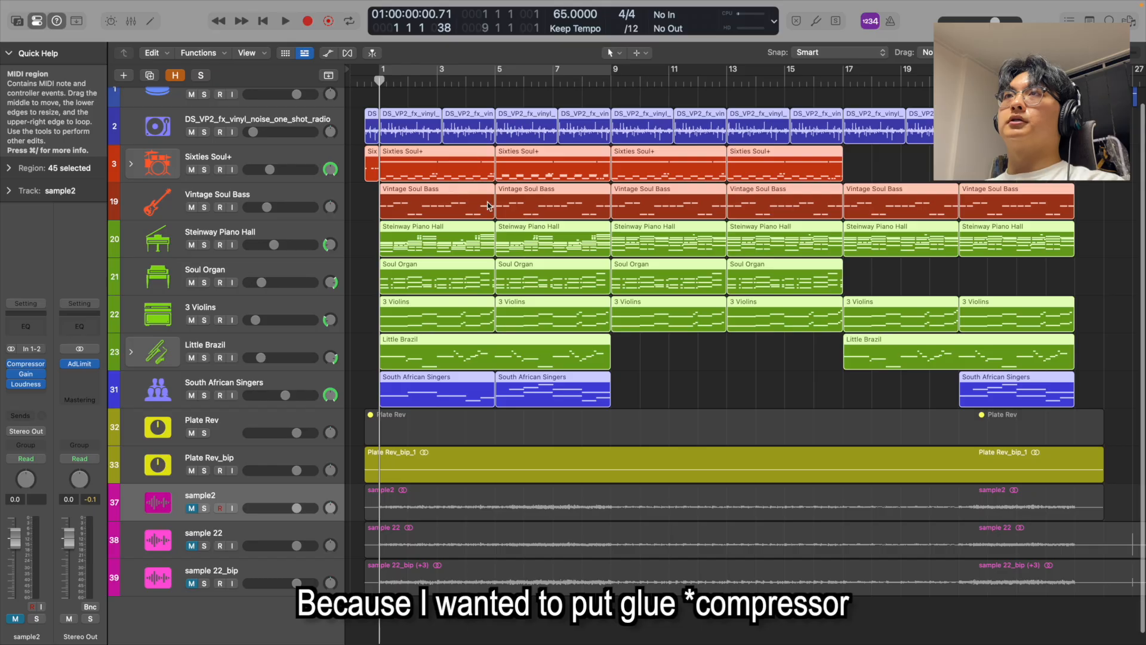
scroll(487, 206, "up", 2)
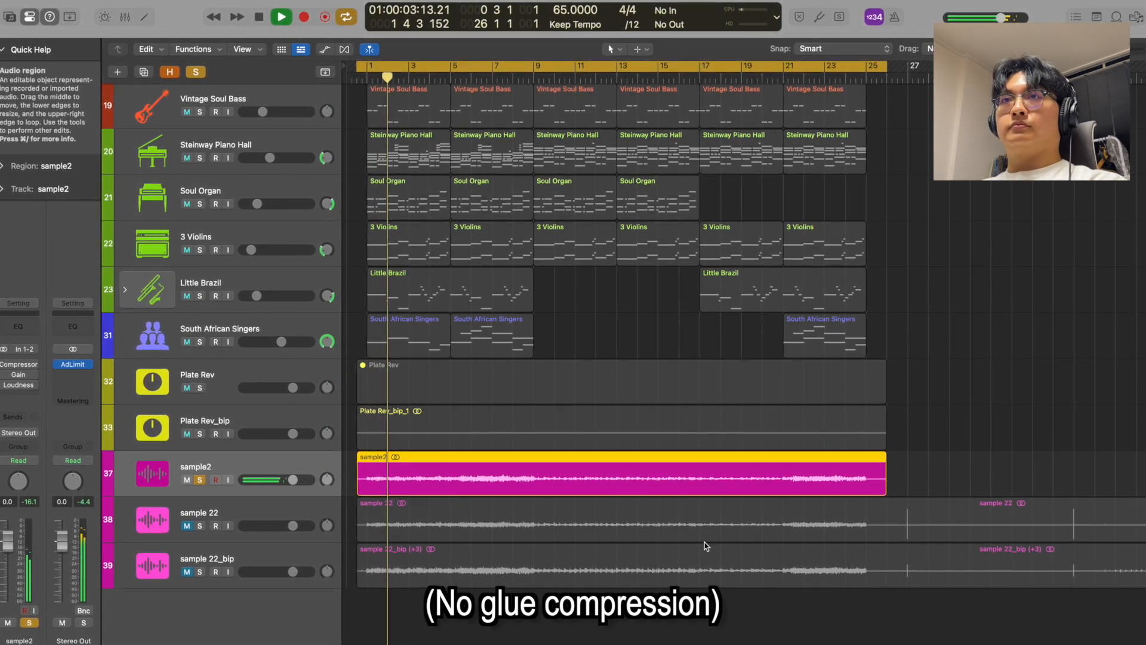
Enlarge the soloed sample2 track and examine its waveform during playback with the compression bypassed
key("ctrl+z")
scroll(984, 525, "down", 5)
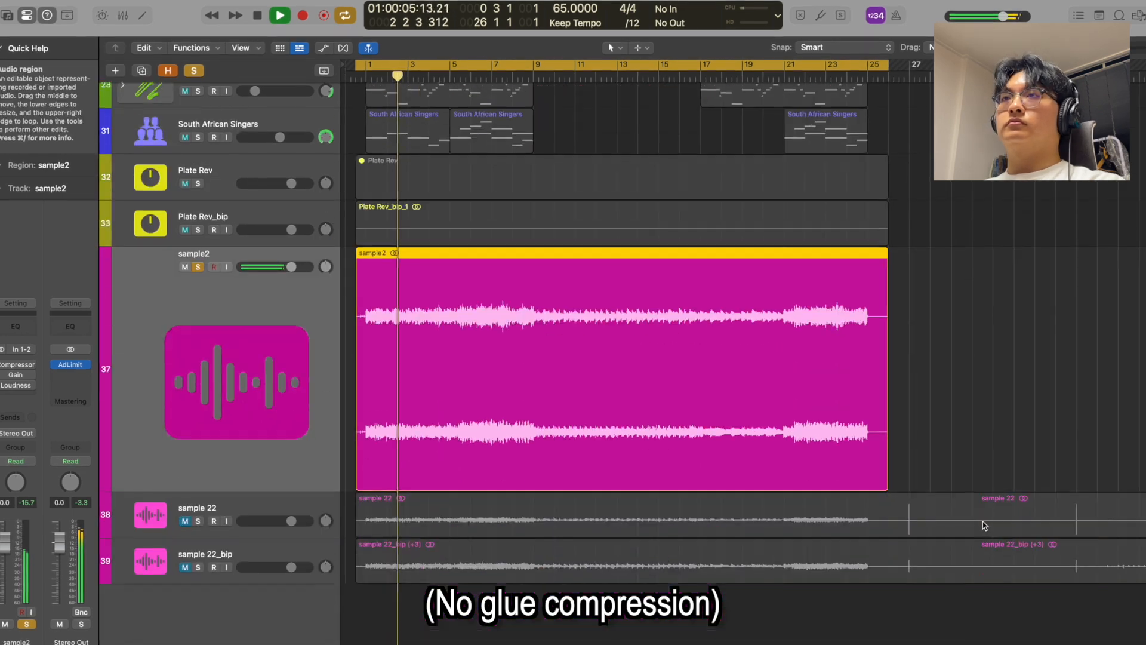
scroll(975, 526, "up", 3)
scroll(975, 527, "down", 3)
scroll(914, 527, "up", 3)
scroll(915, 527, "left", 2)
scroll(914, 527, "up", 2)
scroll(885, 532, "left", 1)
scroll(886, 532, "down", 2)
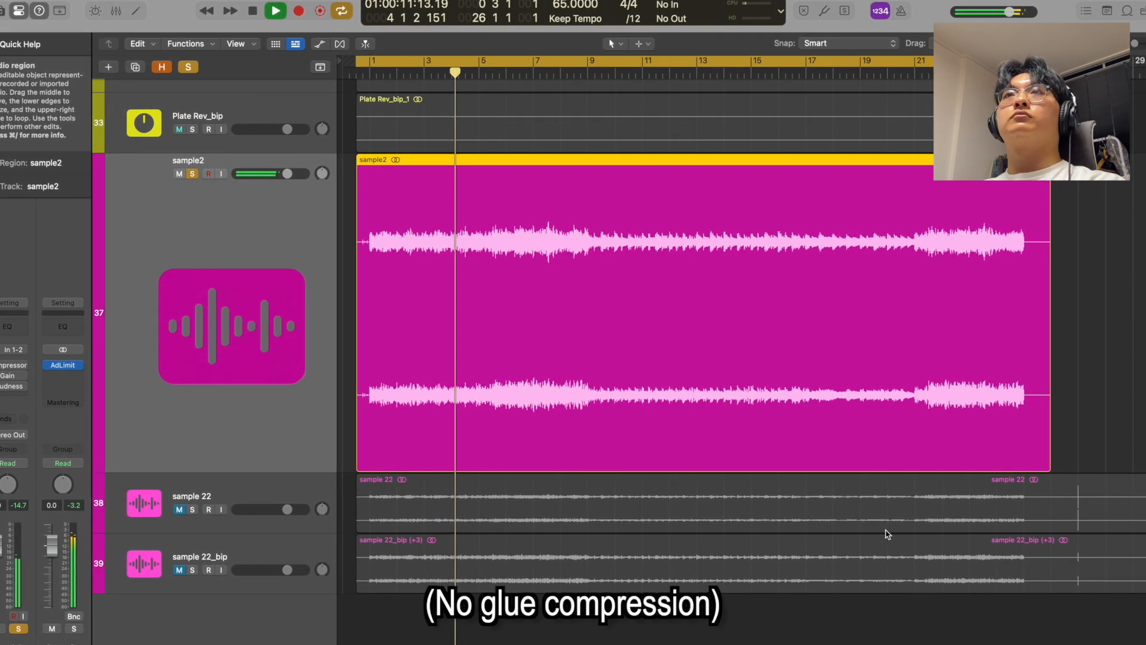